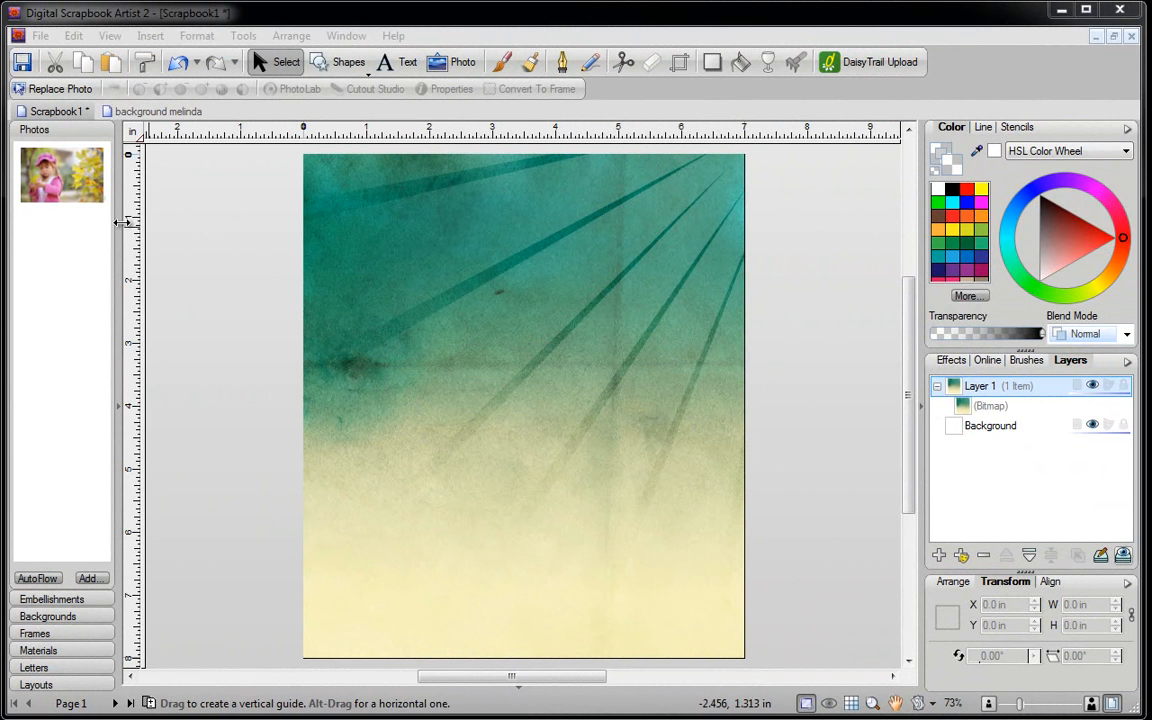
# - Place the girl photo on the lower page at about 7 × 4.7 in and save a copy to Embellishments
pyautogui.click(60, 172)
pyautogui.moveTo(293, 297); pyautogui.dragTo(476, 545)
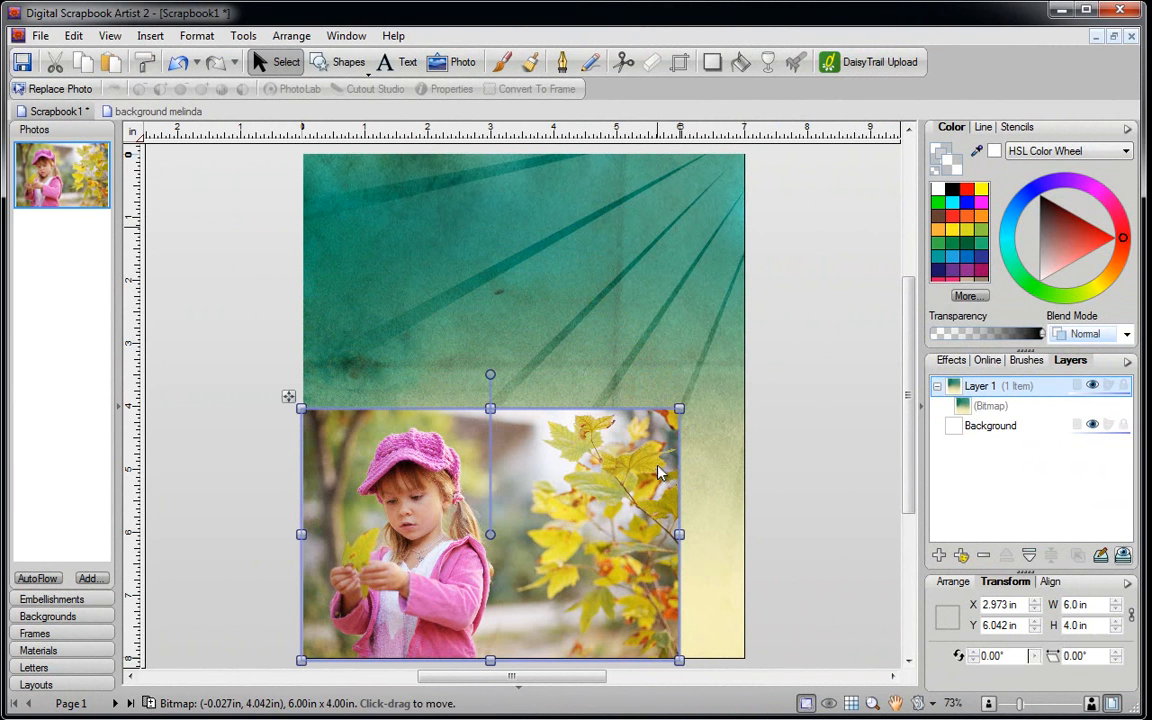
pyautogui.moveTo(678, 420); pyautogui.dragTo(740, 358)
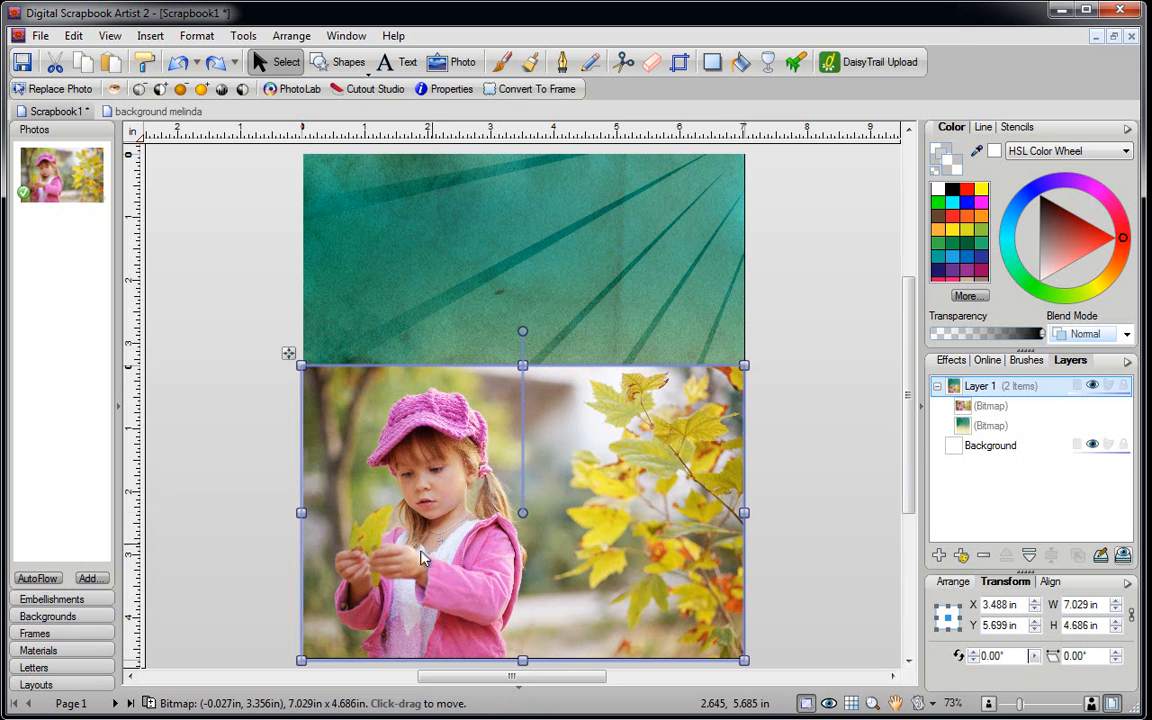
pyautogui.click(60, 600)
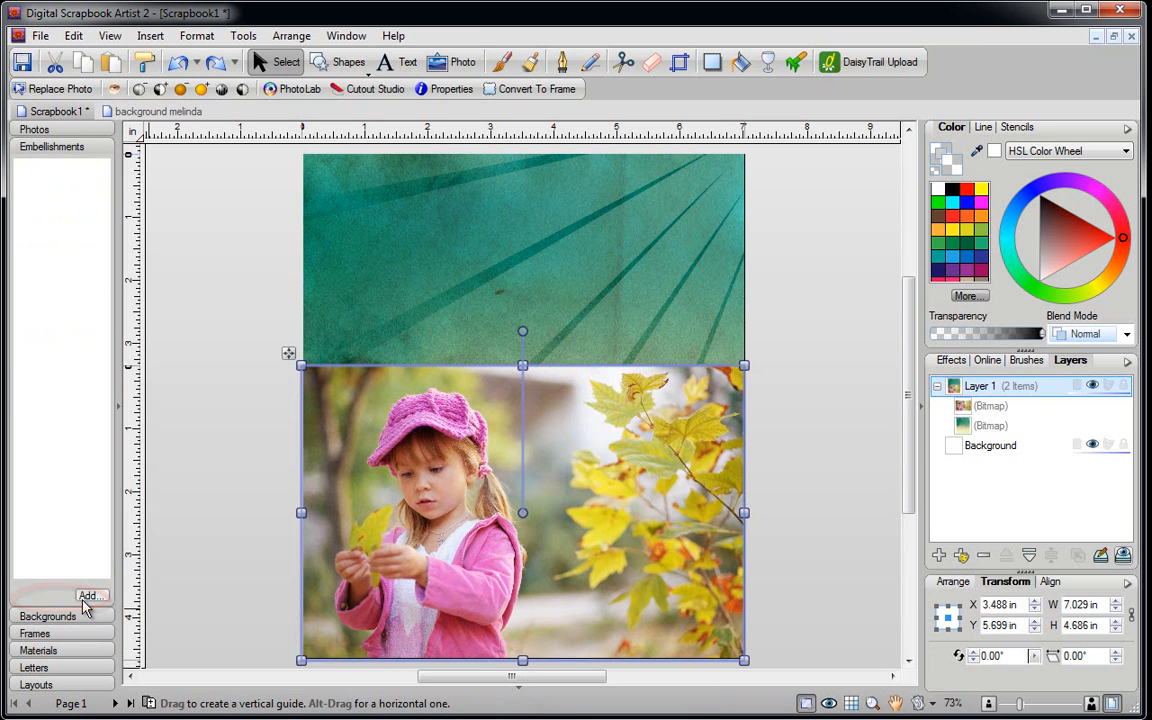
pyautogui.moveTo(605, 450); pyautogui.dragTo(72, 309)
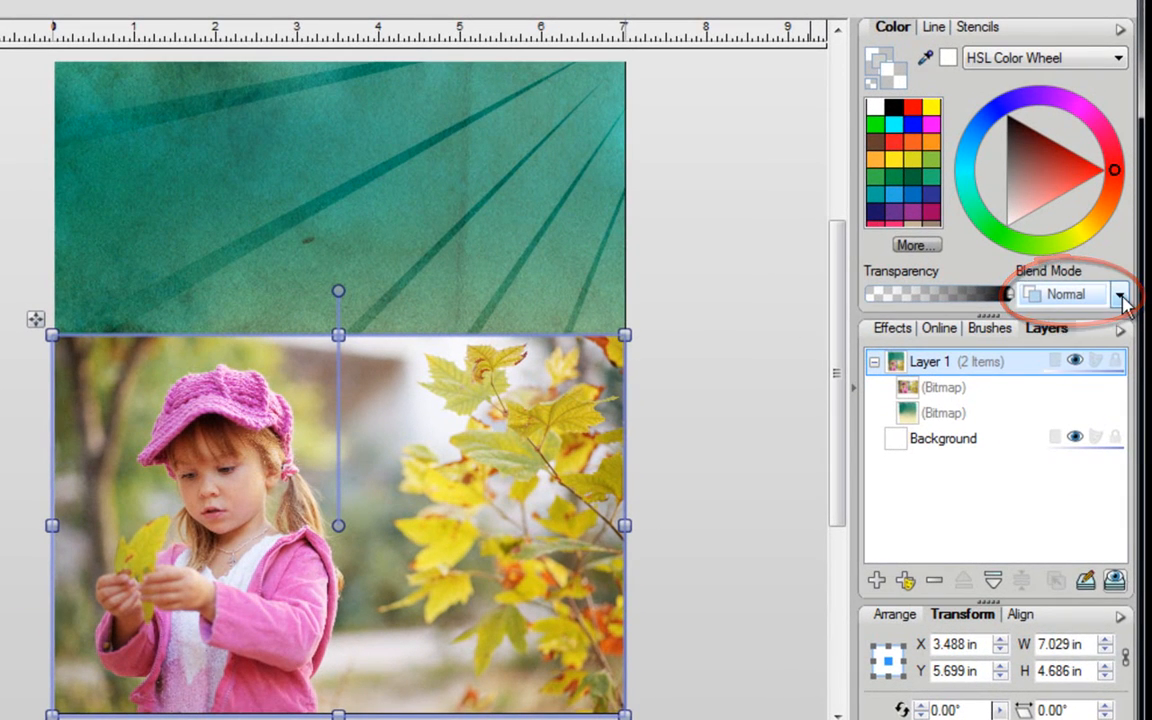
# - Set the girl photo's blend mode to Darken and lower its transparency slider heavily
pyautogui.click(1121, 296)
pyautogui.click(1064, 371)
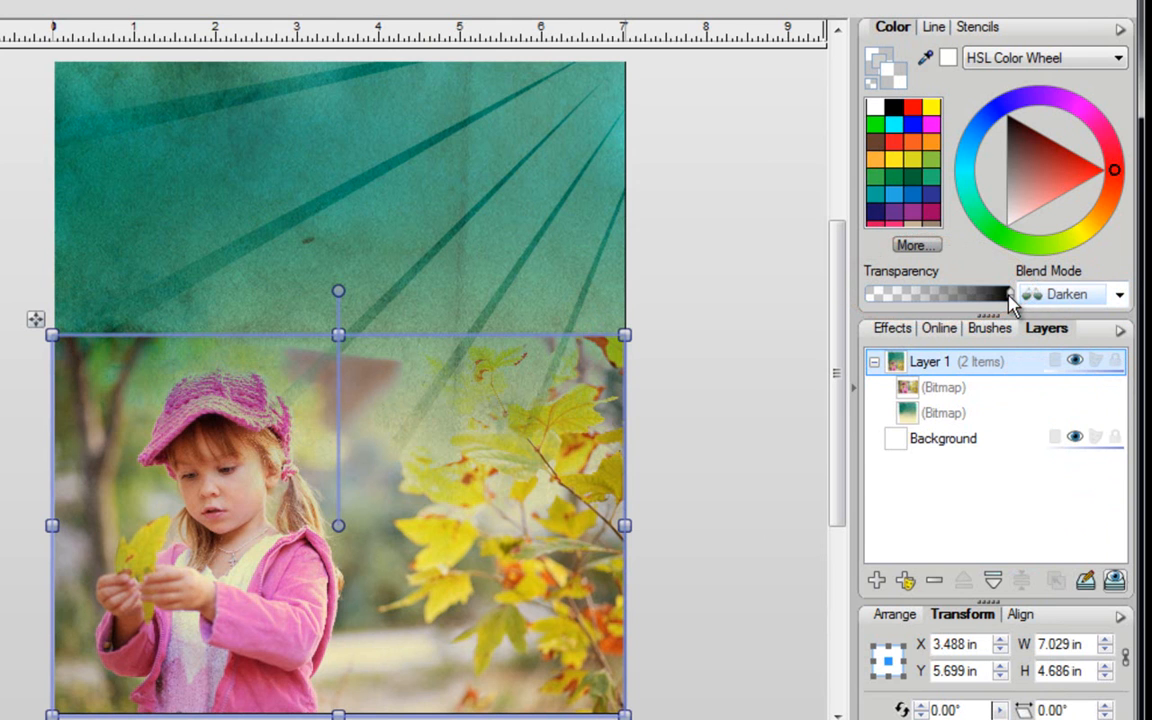
pyautogui.moveTo(1004, 294)
pyautogui.mouseDown()
pyautogui.moveTo(903, 313)
pyautogui.moveTo(913, 313)
pyautogui.mouseUp()
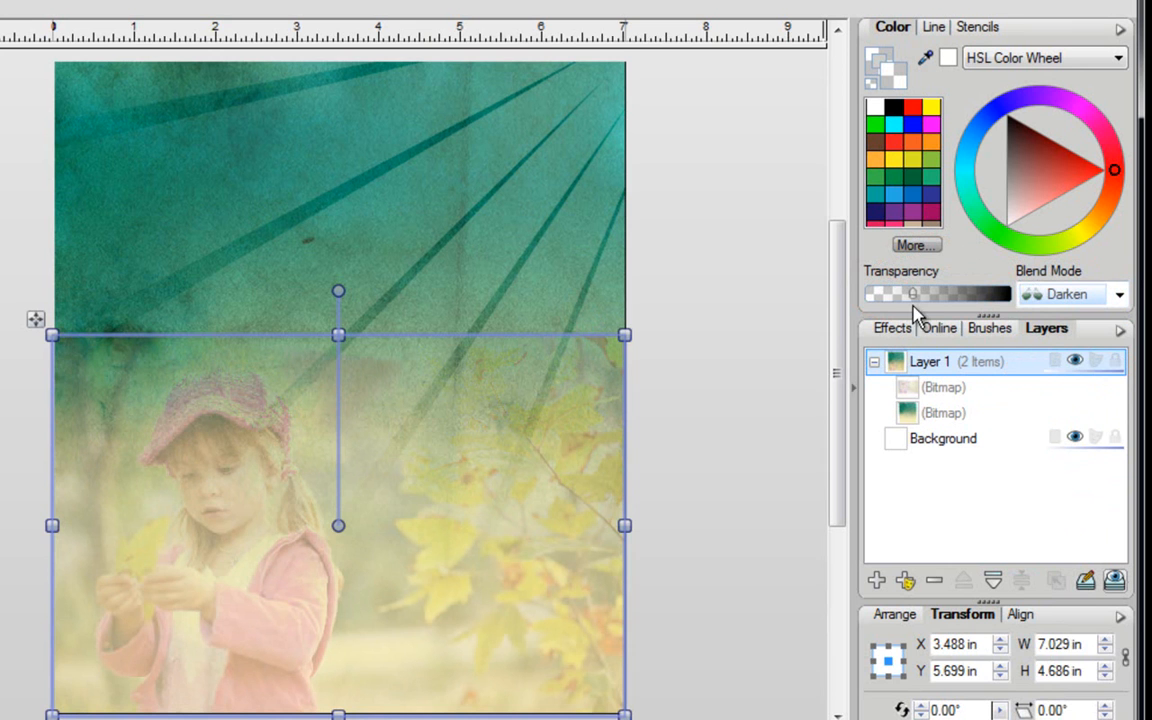
pyautogui.click(729, 441)
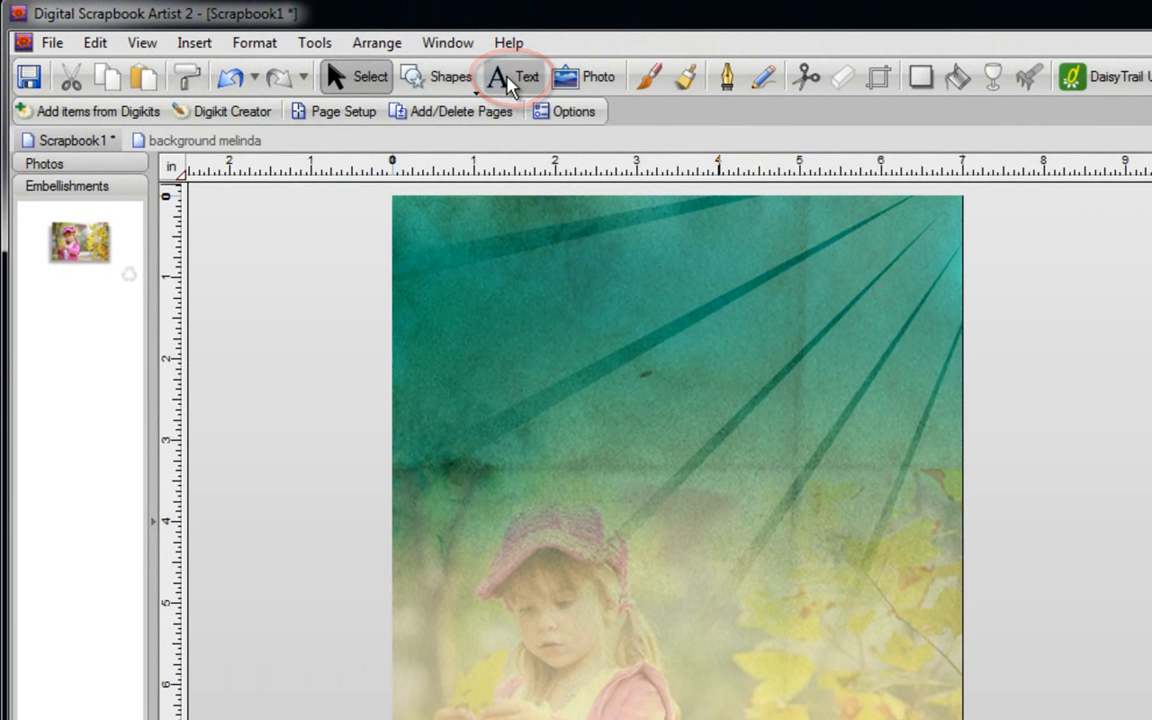
# - Add a text box reading 'FALL' on the upper page
pyautogui.click(510, 80)
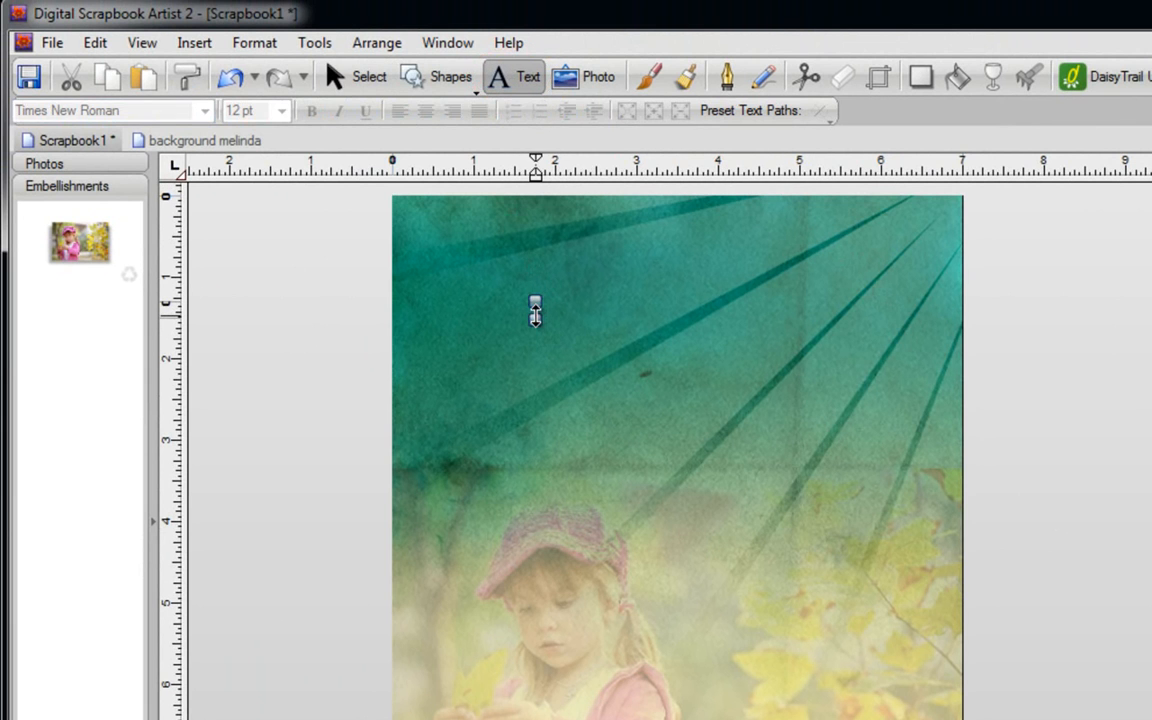
pyautogui.click(536, 312)
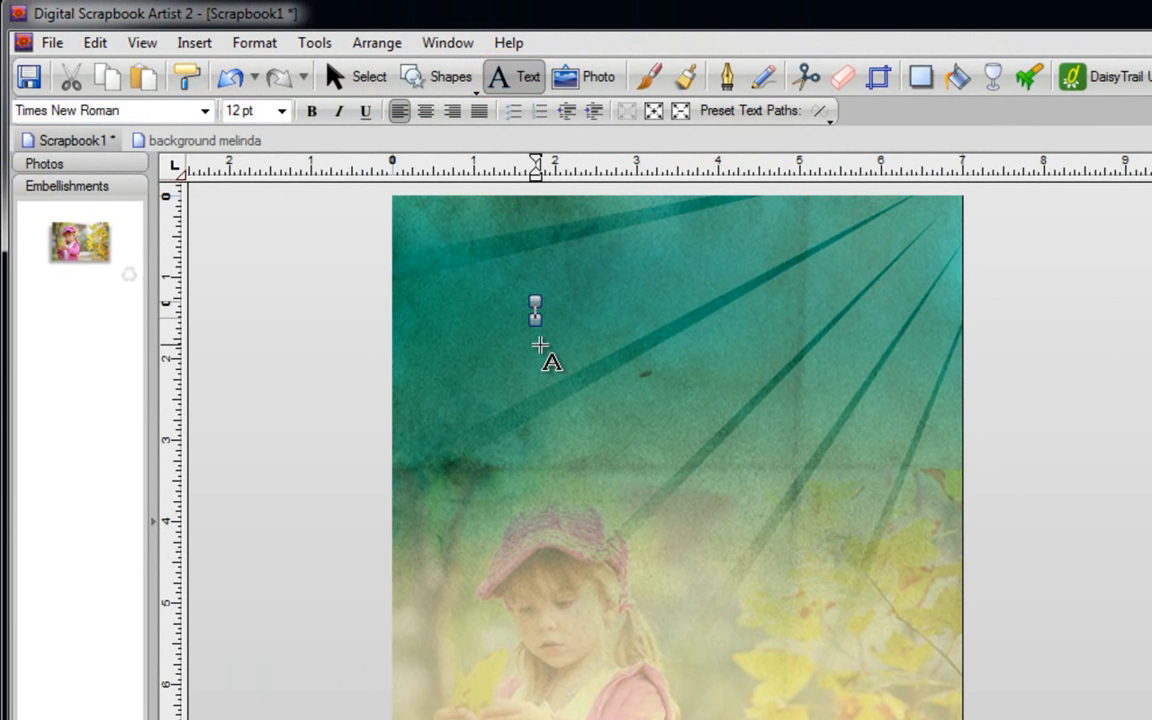
pyautogui.write('FALL')
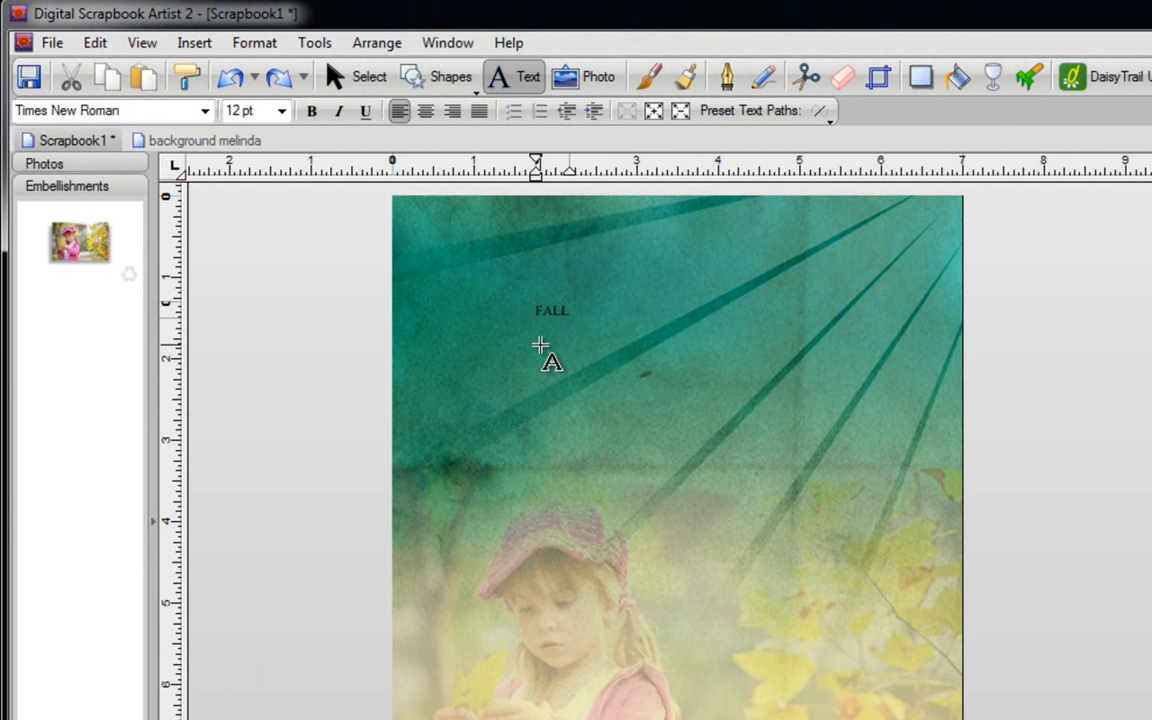
pyautogui.press('Escape')
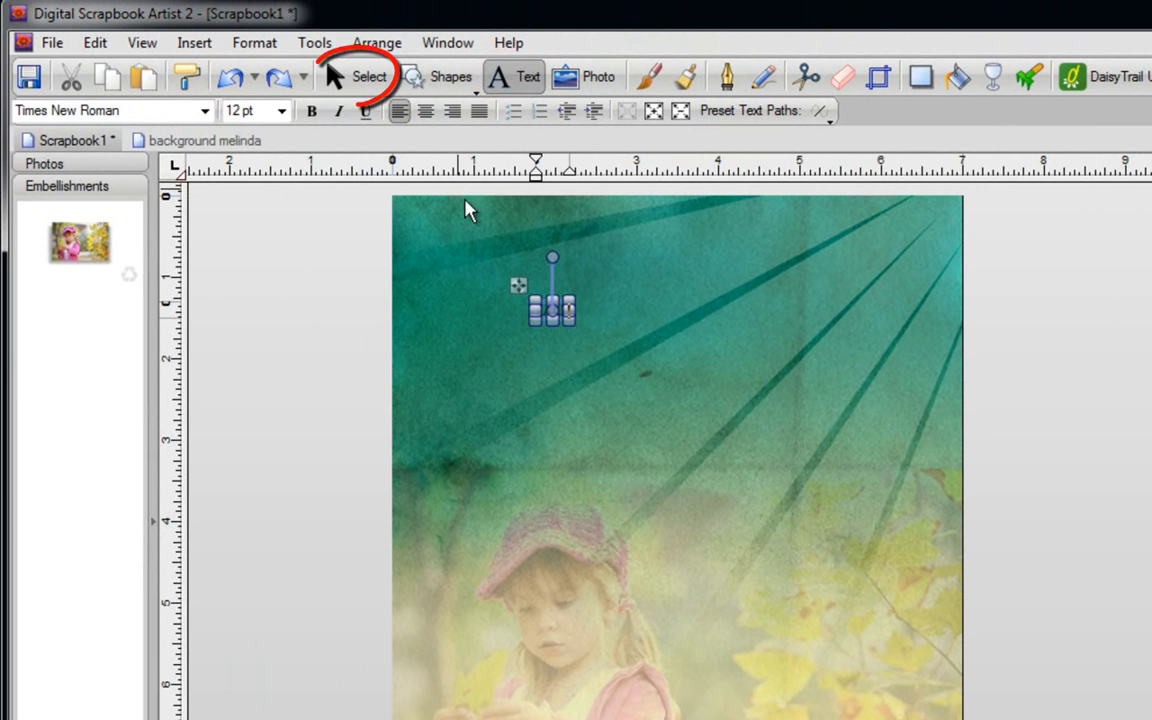
# - Enlarge the FALL text to about 211 pt and move it to the page top
pyautogui.click(343, 80)
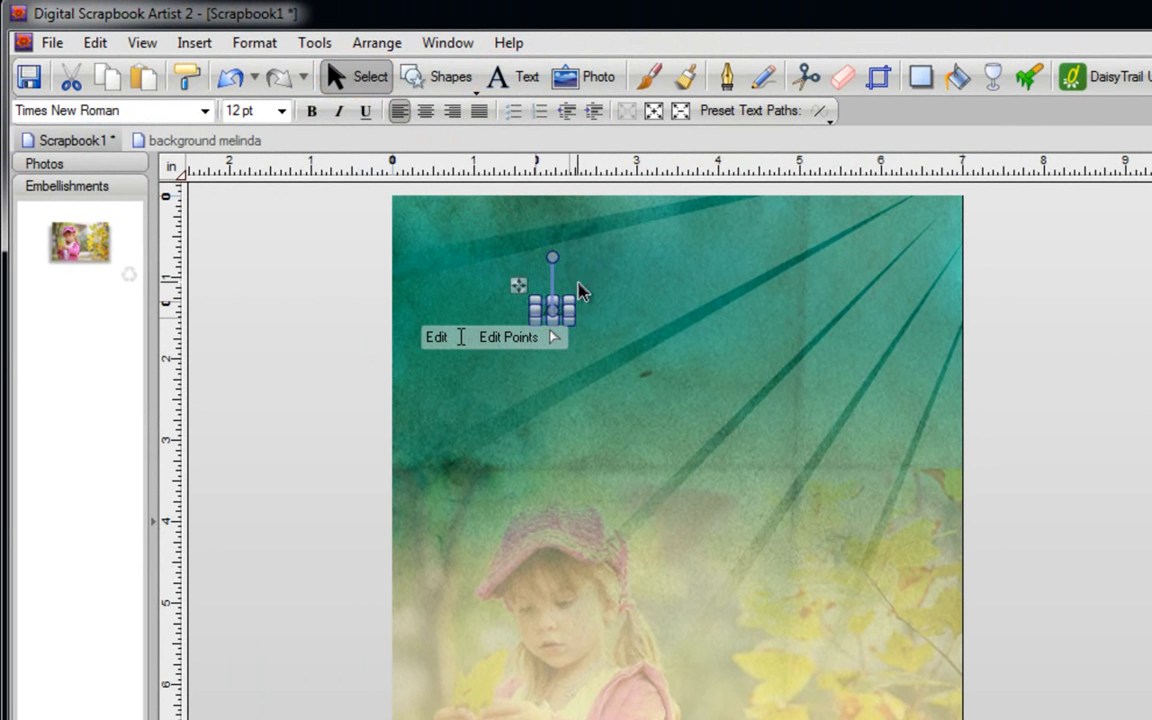
pyautogui.moveTo(567, 323); pyautogui.dragTo(1093, 617)
pyautogui.moveTo(887, 509); pyautogui.dragTo(742, 452)
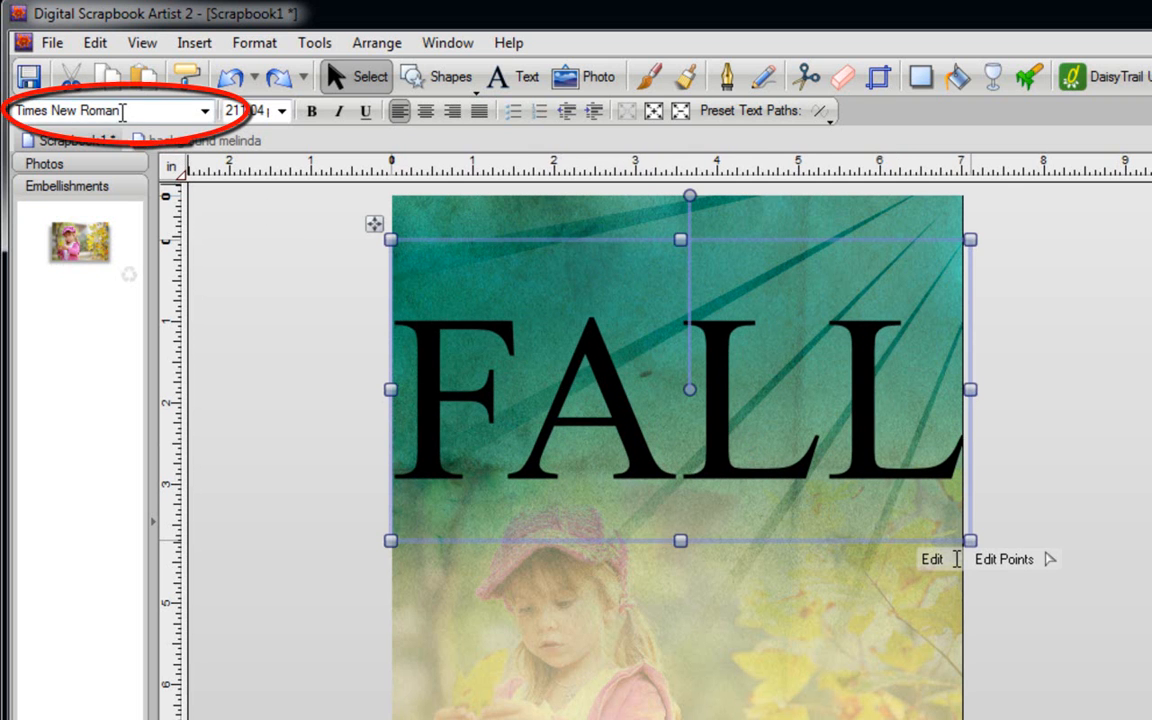
# - Change the FALL text's font to A&S Popcorn
pyautogui.click(120, 110)
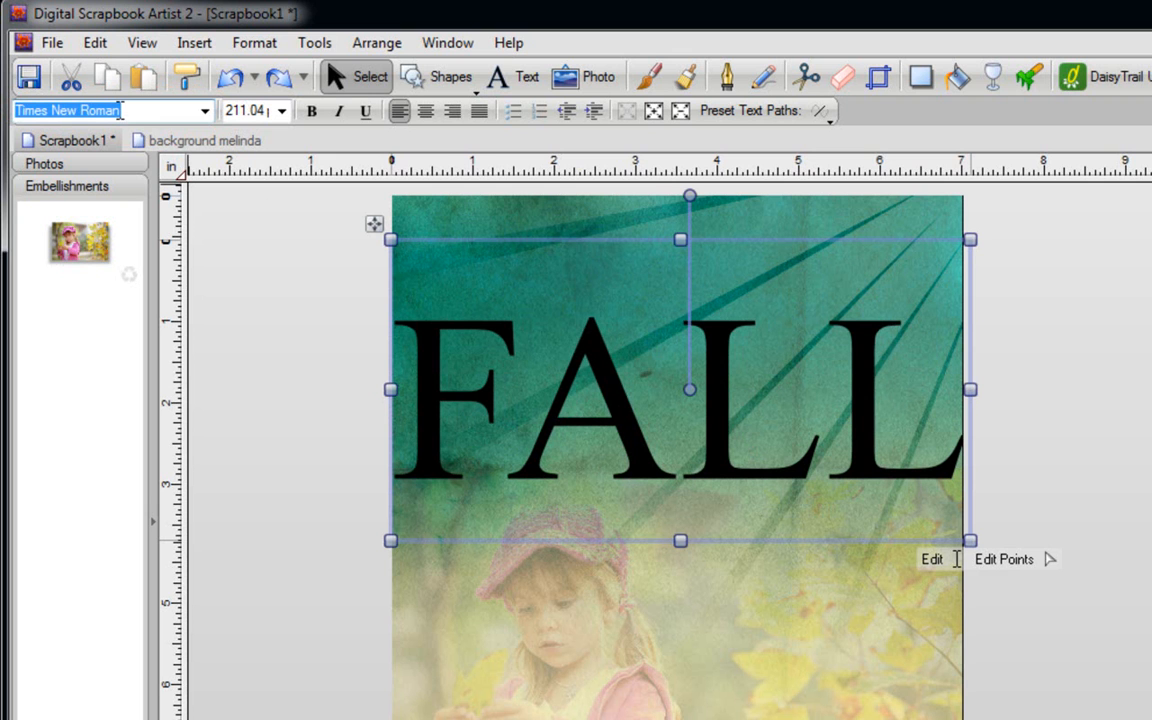
pyautogui.press('Down')
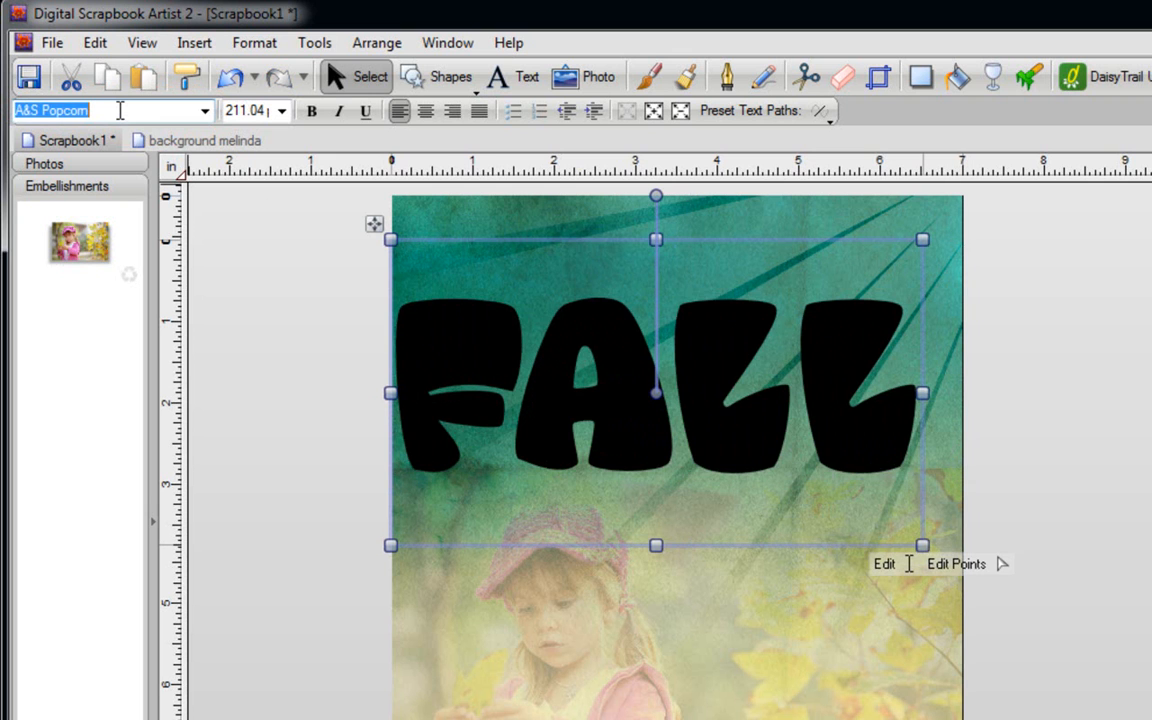
pyautogui.press('Down')
pyautogui.press('Down')
pyautogui.press('Down')
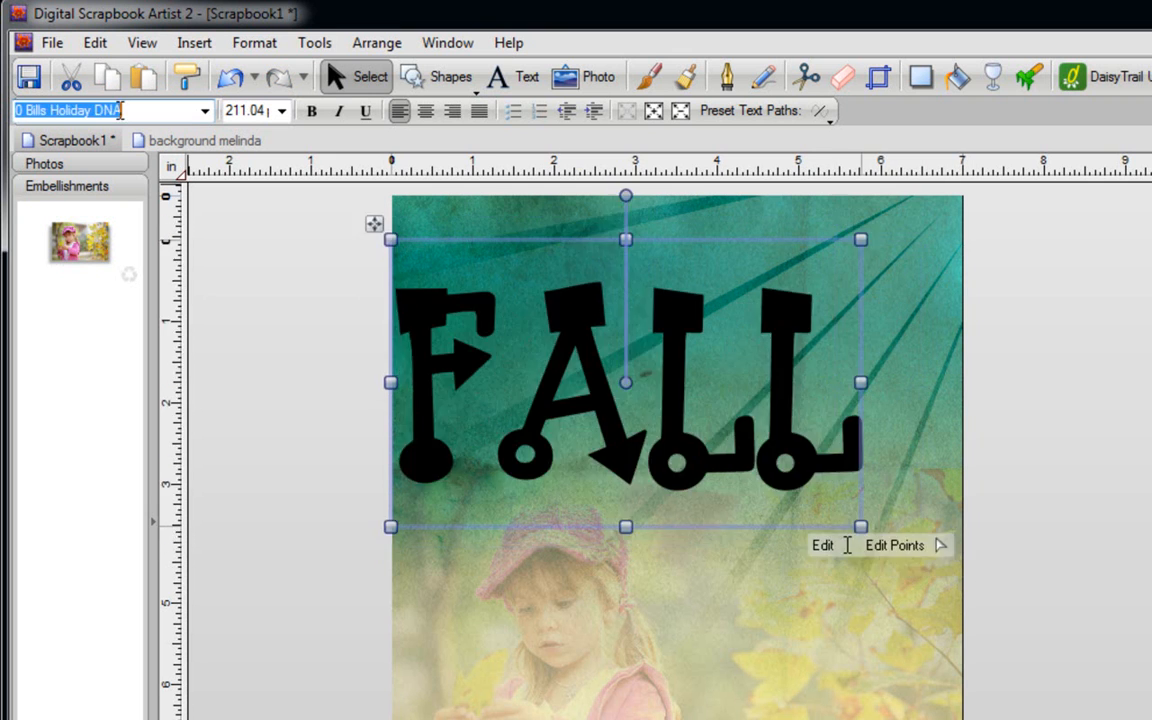
pyautogui.press('Down')
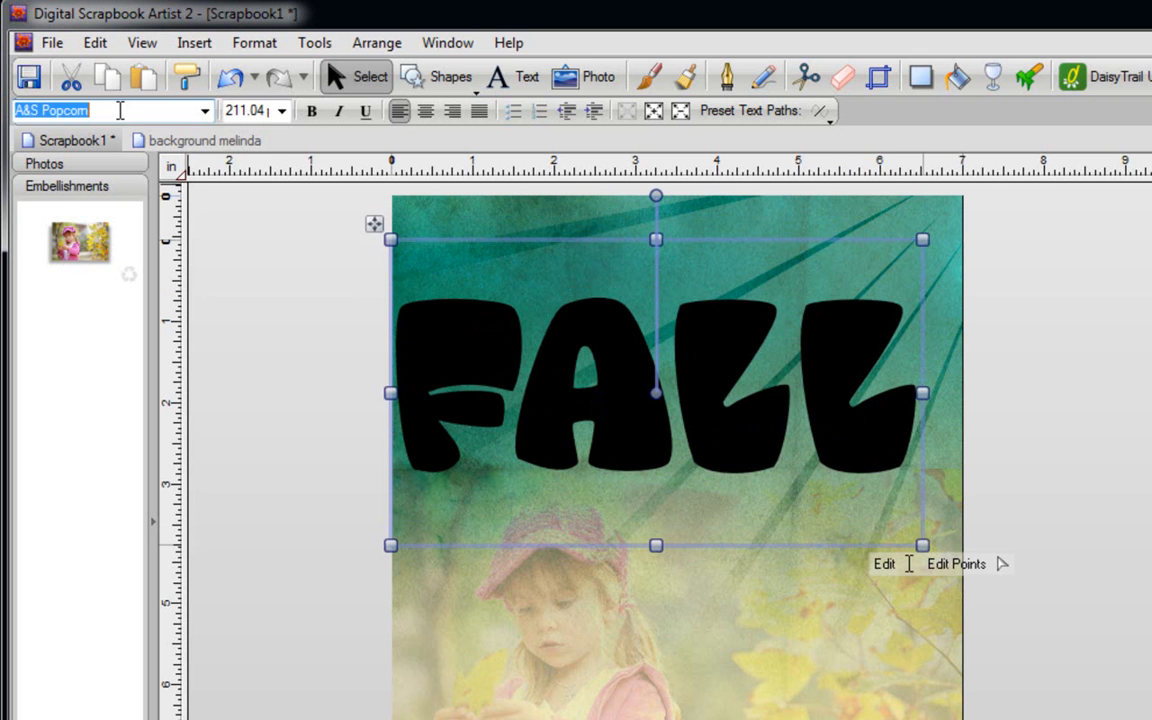
pyautogui.click(275, 245)
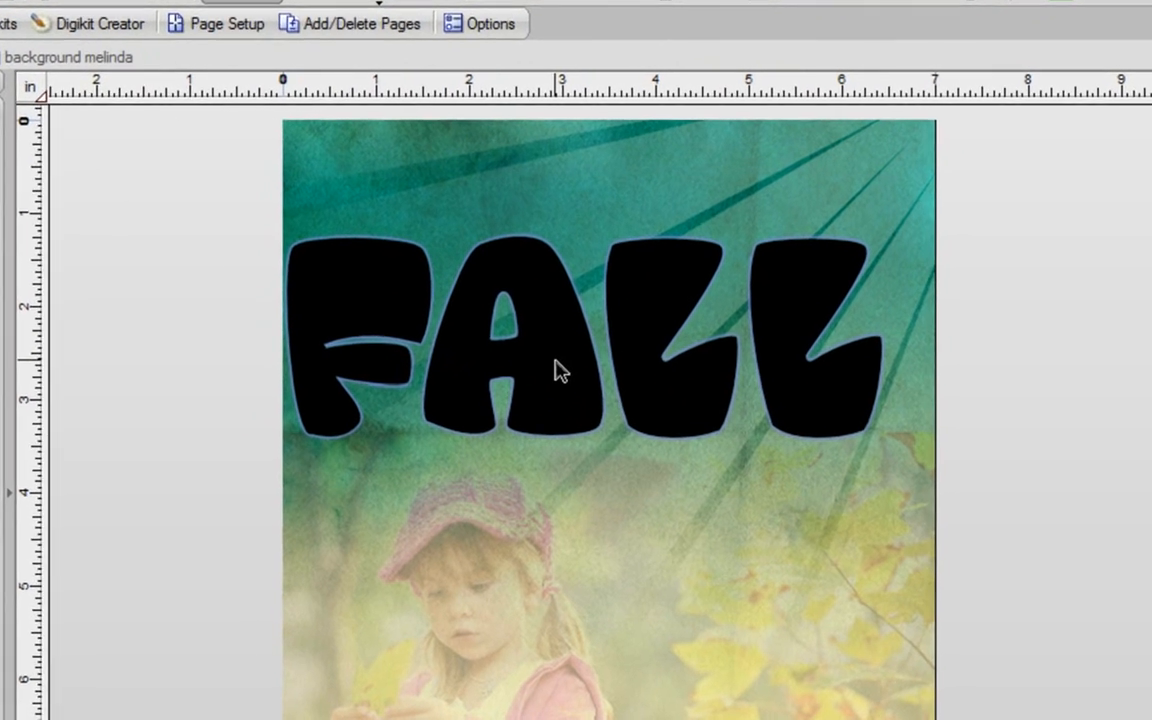
# - Tighten the FALL letter spacing to -17% using Edit Points
pyautogui.click(560, 370)
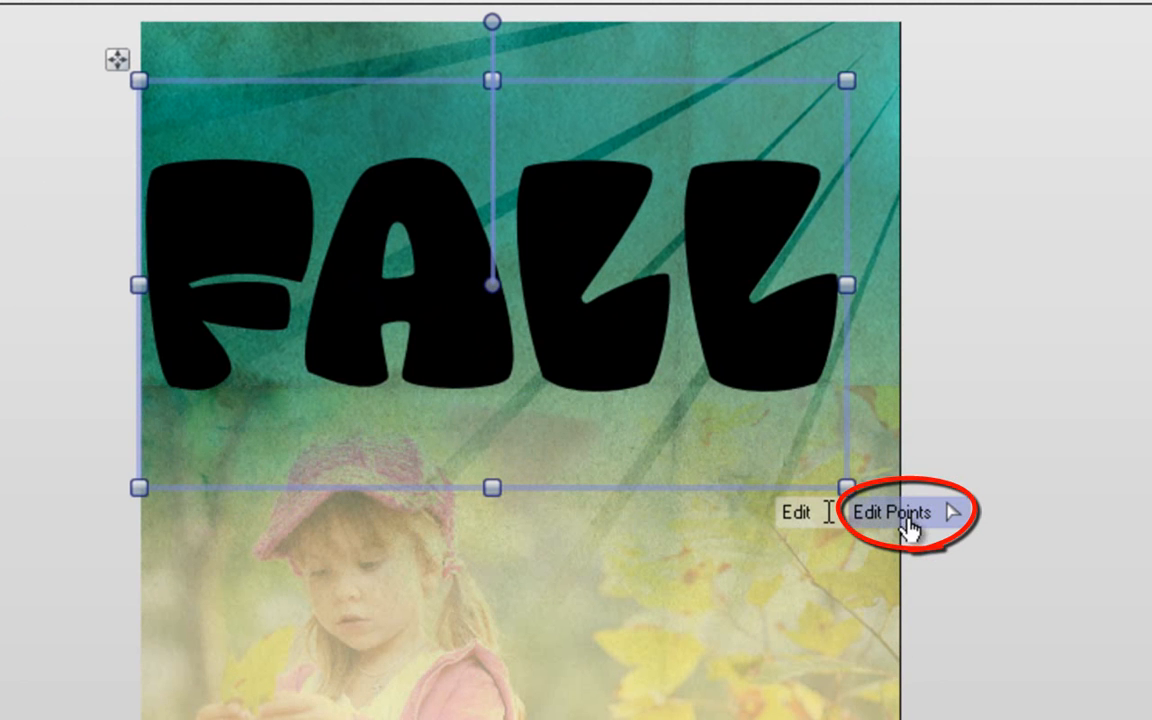
pyautogui.click(917, 530)
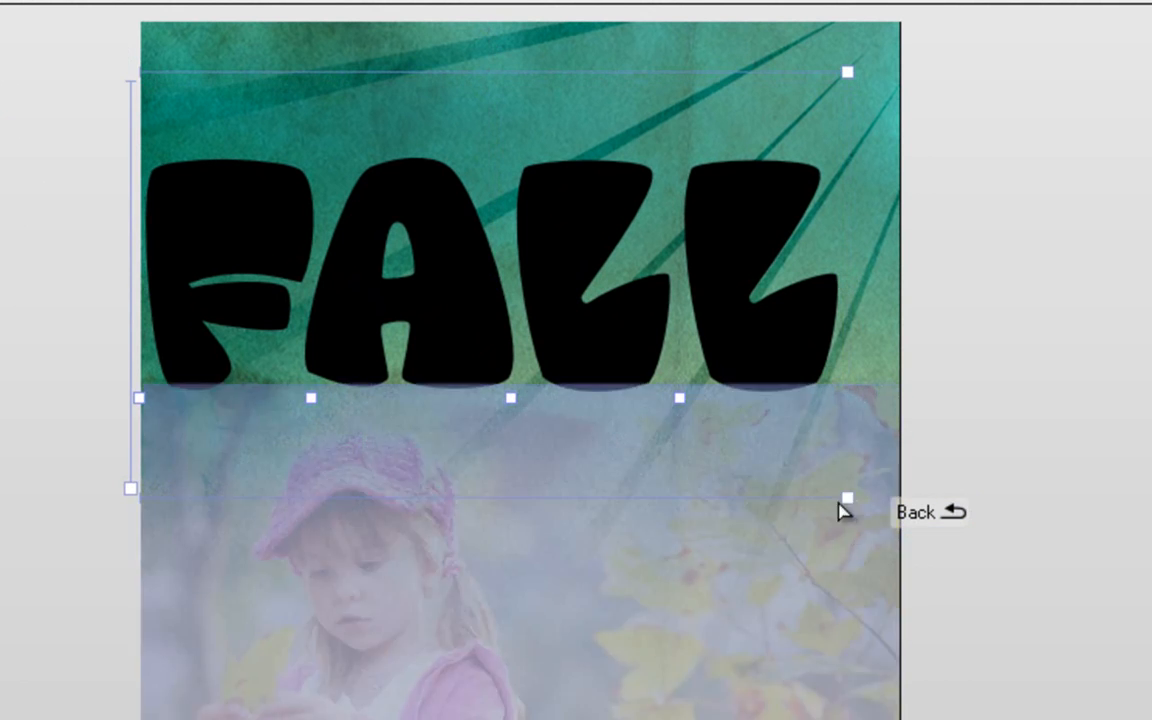
pyautogui.moveTo(848, 497); pyautogui.dragTo(1062, 482)
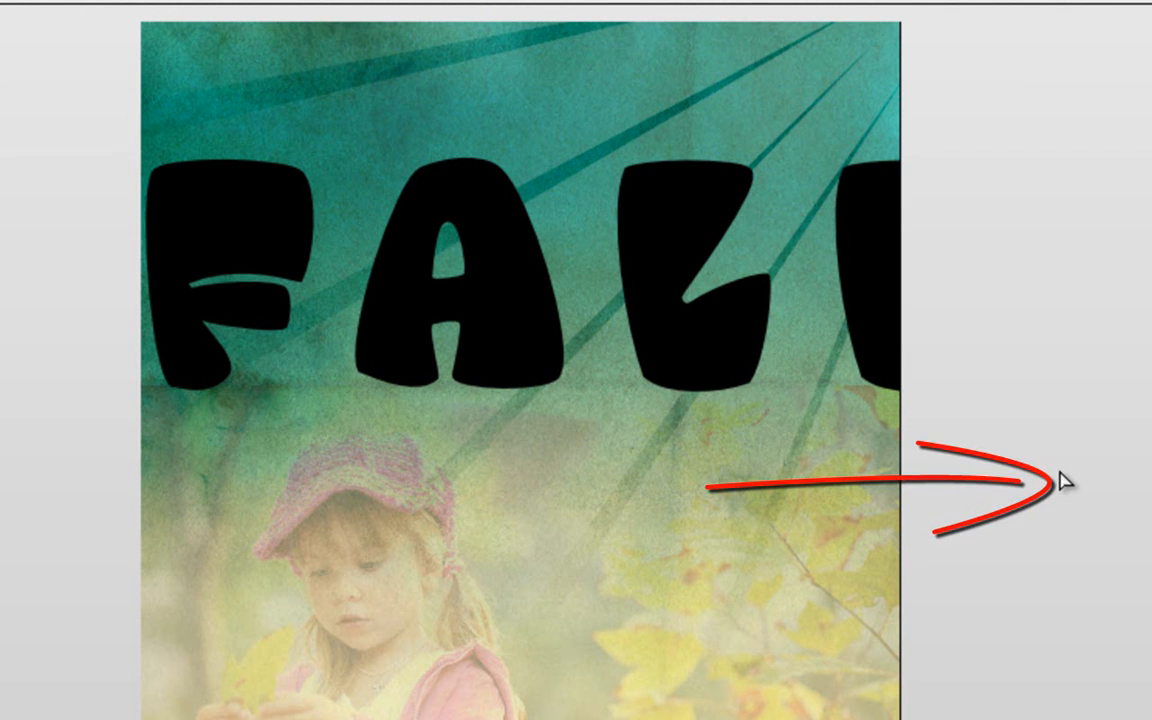
pyautogui.click(710, 301)
pyautogui.moveTo(1053, 497); pyautogui.dragTo(833, 455)
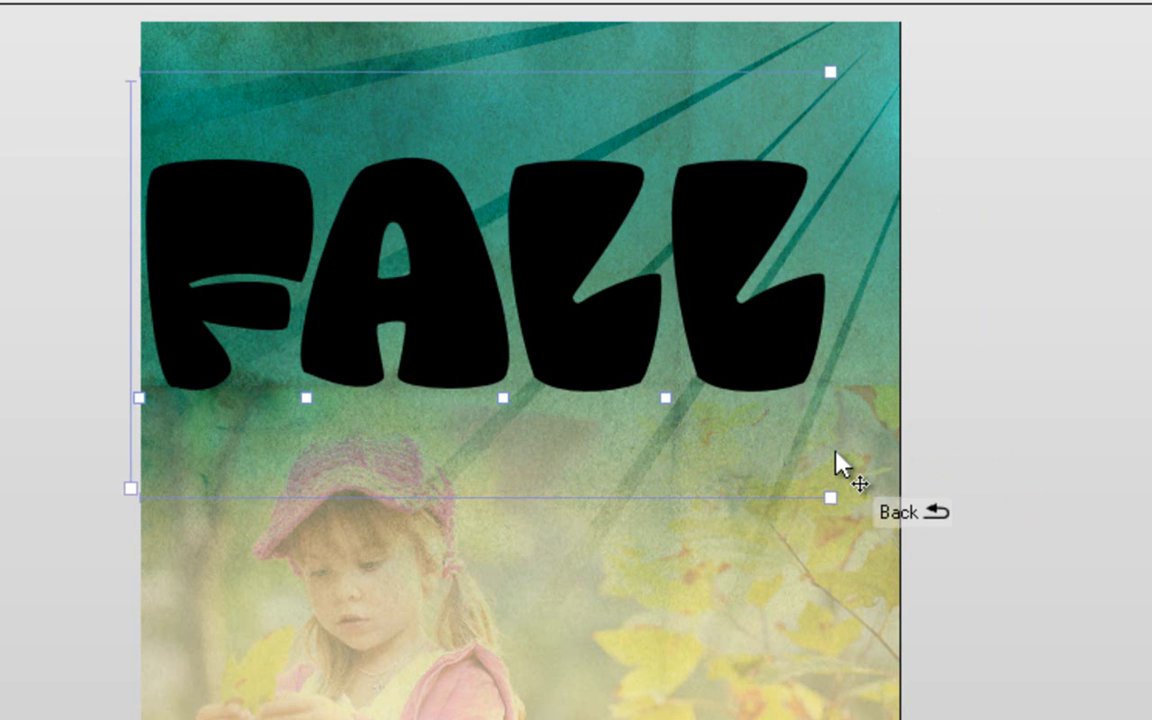
# - Raise the final L about 8 pt right and 11 pt up
pyautogui.click(668, 400)
pyautogui.click(667, 398)
pyautogui.moveTo(667, 401)
pyautogui.mouseDown()
pyautogui.moveTo(690, 452)
pyautogui.moveTo(680, 240)
pyautogui.moveTo(694, 311)
pyautogui.moveTo(683, 393)
pyautogui.mouseUp()
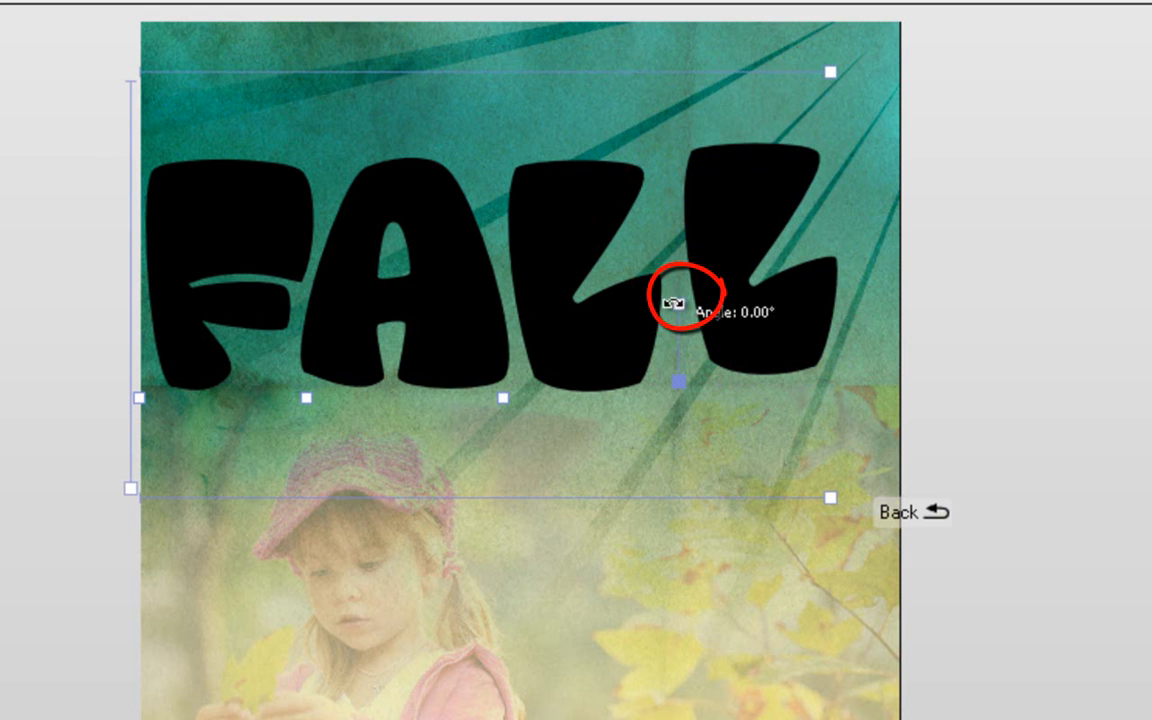
# - Tilt the last L slightly and rotate the second L about 17 degrees, shifting it right
pyautogui.moveTo(679, 305)
pyautogui.mouseDown()
pyautogui.moveTo(656, 320)
pyautogui.moveTo(651, 307)
pyautogui.moveTo(692, 305)
pyautogui.mouseUp()
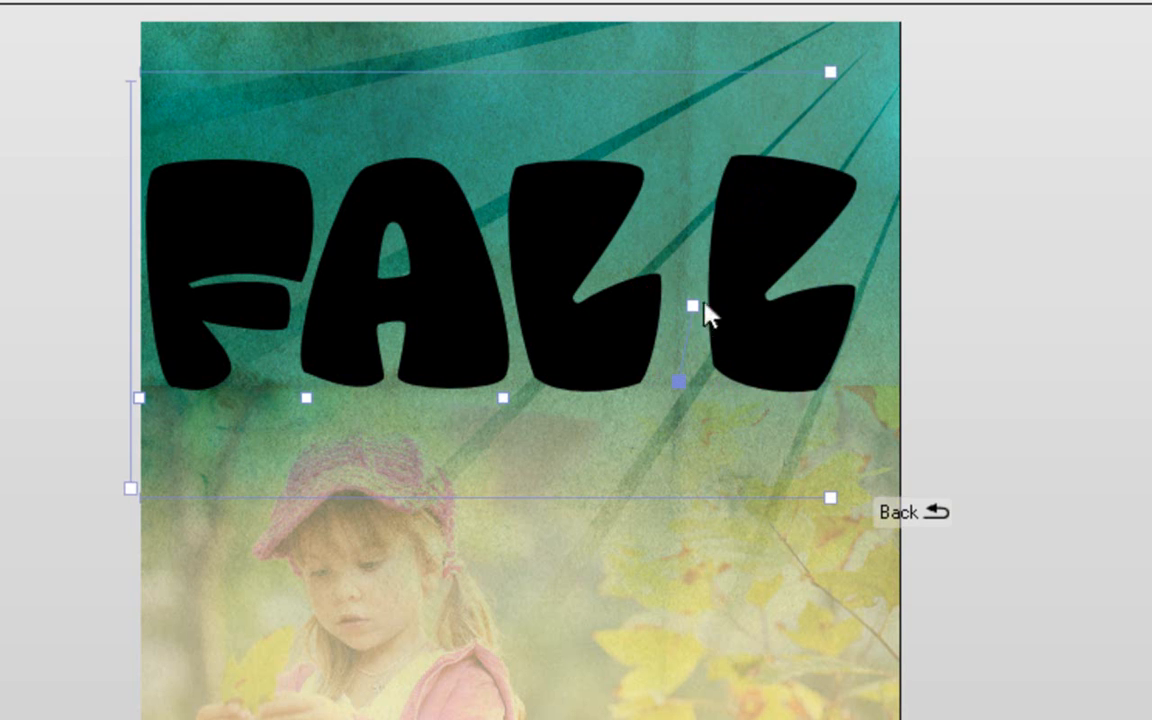
pyautogui.click(503, 398)
pyautogui.click(503, 321)
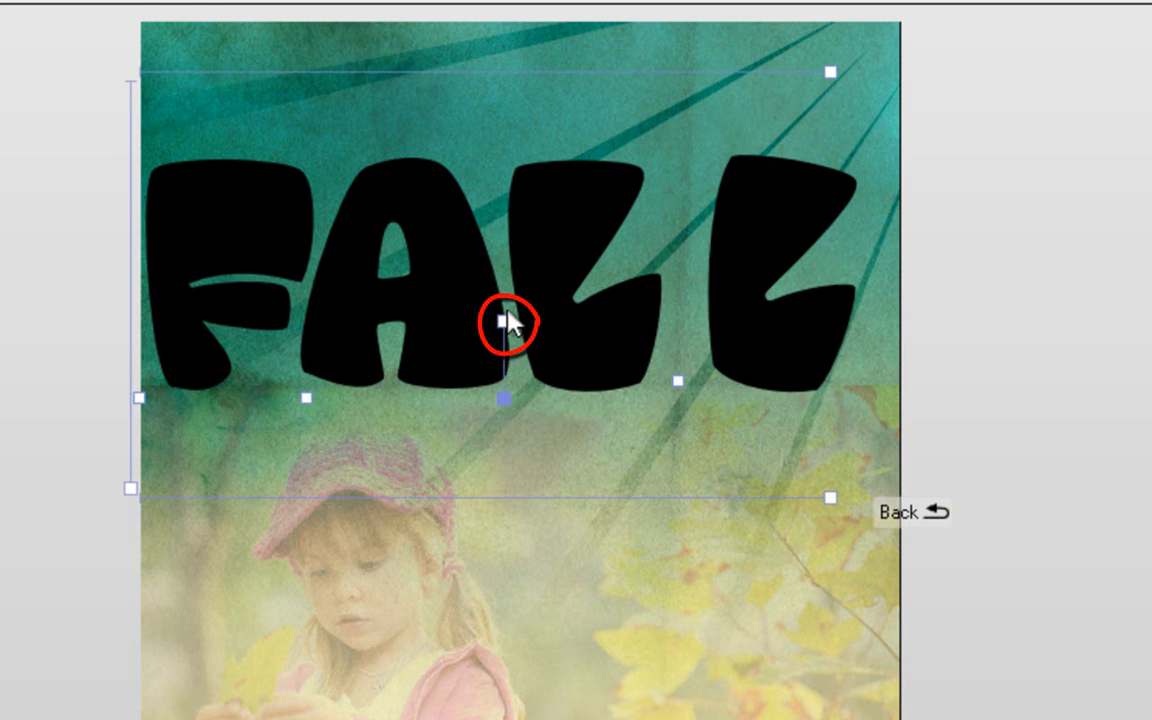
pyautogui.moveTo(507, 321); pyautogui.dragTo(480, 328)
pyautogui.moveTo(508, 398); pyautogui.dragTo(573, 406)
# - Reposition the A so it tilts left and tucks closer to the F
pyautogui.moveTo(306, 397); pyautogui.dragTo(336, 396)
pyautogui.moveTo(340, 318); pyautogui.dragTo(352, 358)
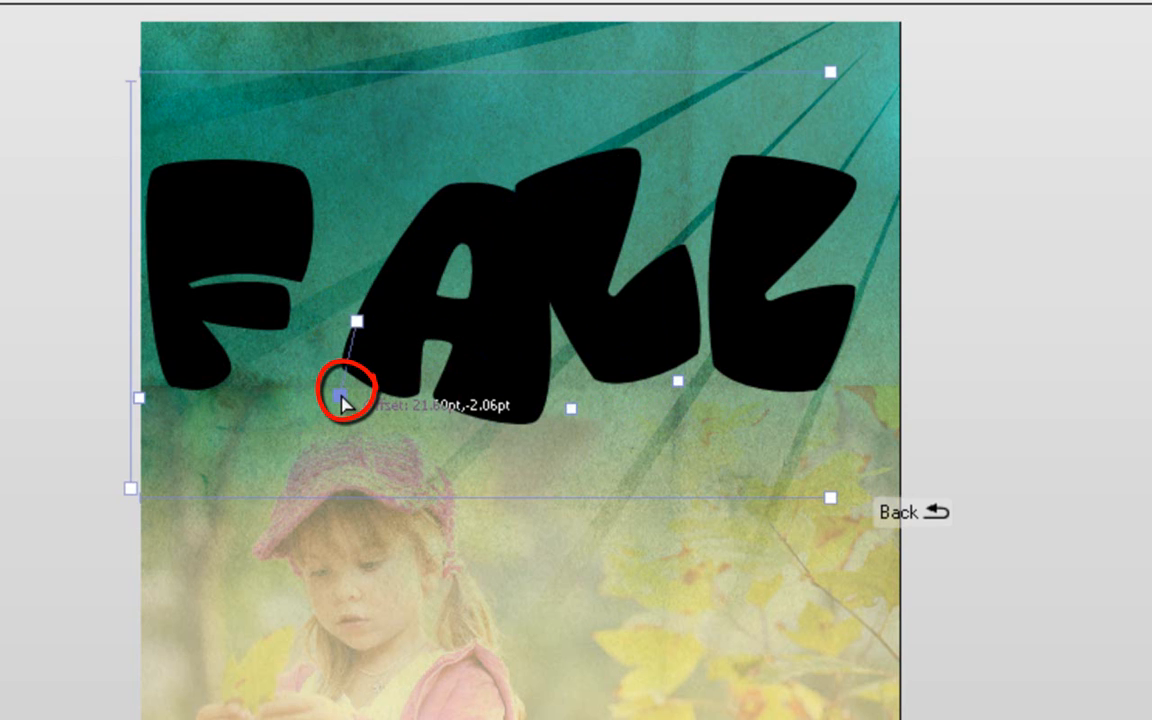
pyautogui.hotkey('ctrl', 'z')
pyautogui.moveTo(342, 404)
pyautogui.mouseDown()
pyautogui.moveTo(290, 378)
pyautogui.moveTo(309, 378)
pyautogui.mouseUp()
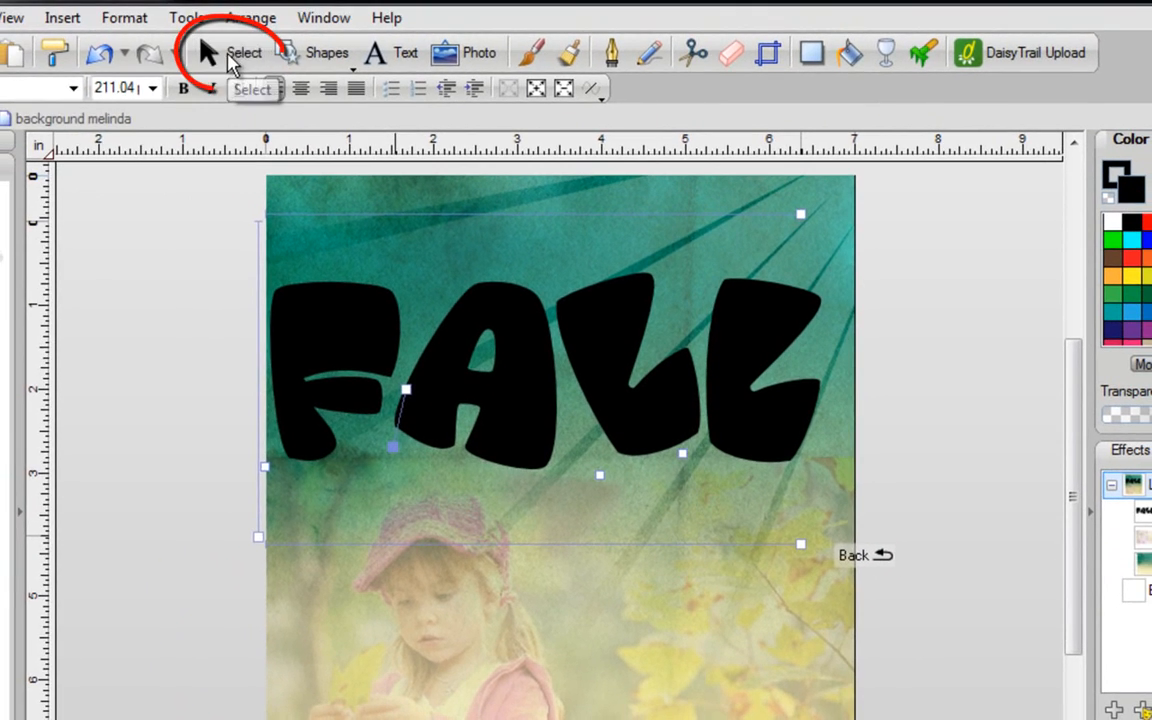
# - Save the FALL text as a new lovemyzombie stencil and delete it from the page
pyautogui.click(230, 58)
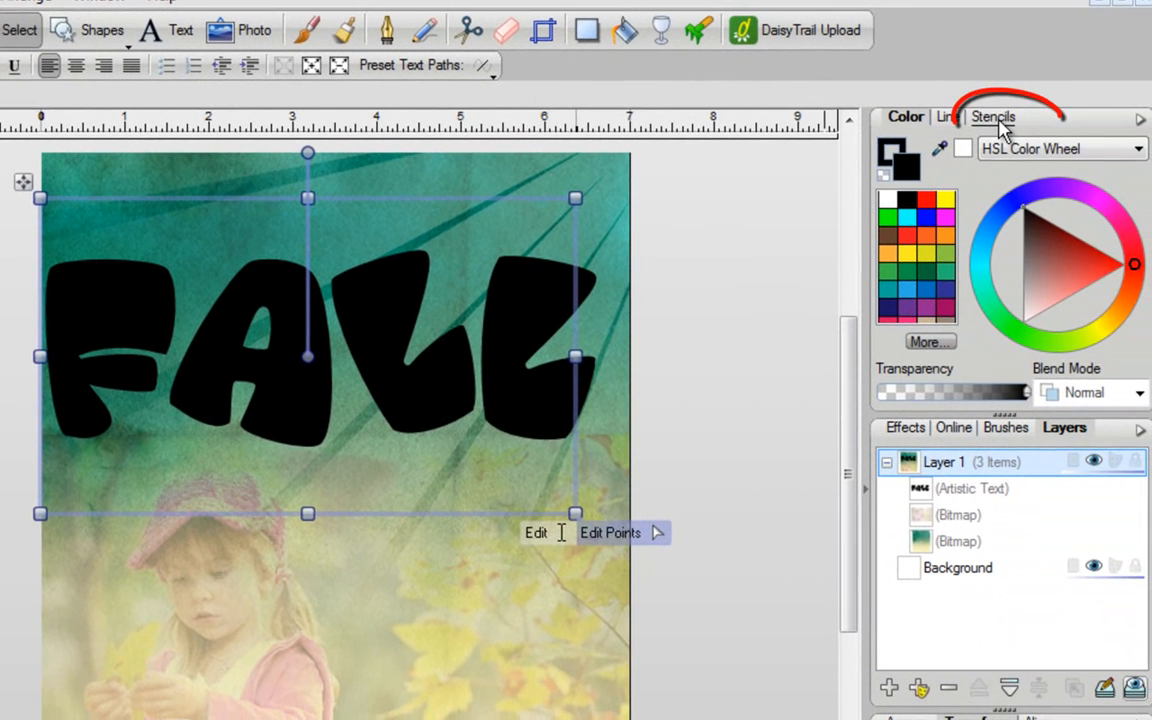
pyautogui.click(993, 119)
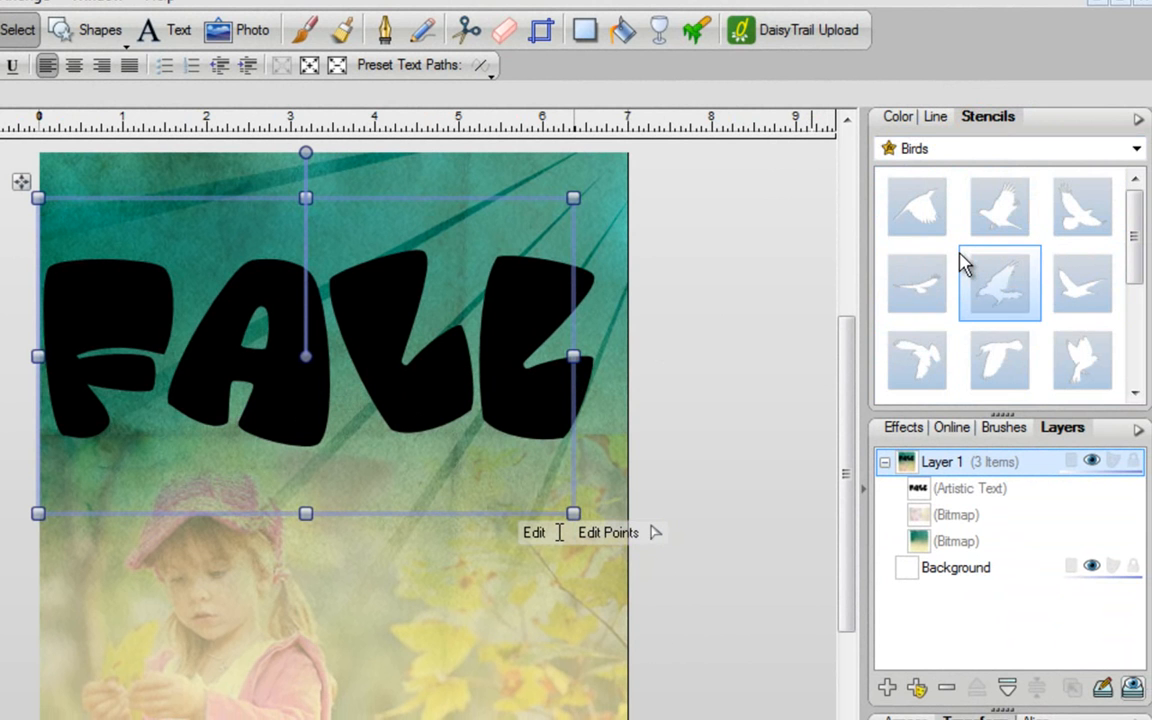
pyautogui.moveTo(1134, 226); pyautogui.dragTo(1139, 355)
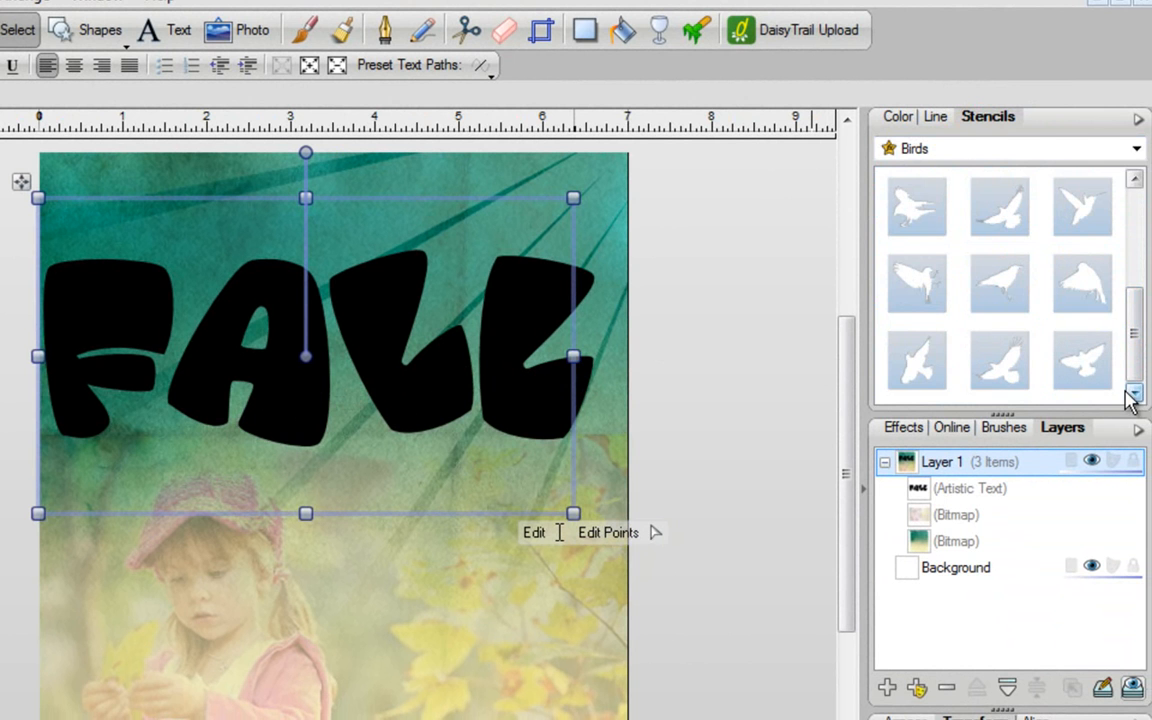
pyautogui.click(912, 156)
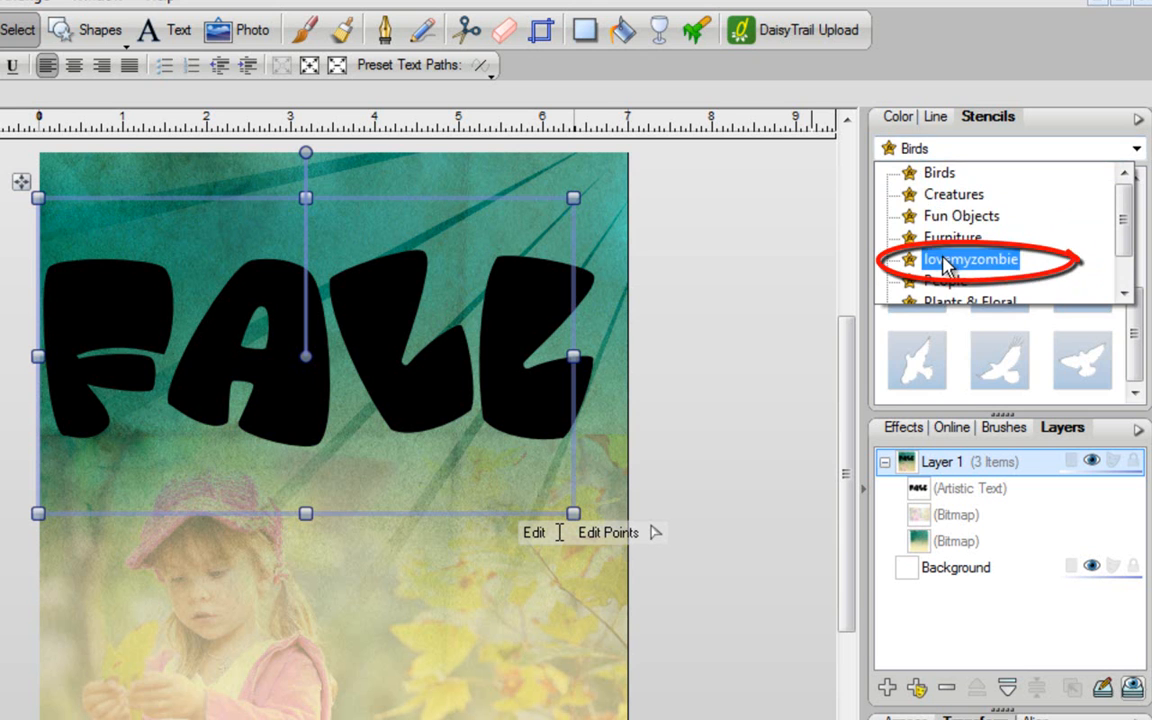
pyautogui.click(946, 262)
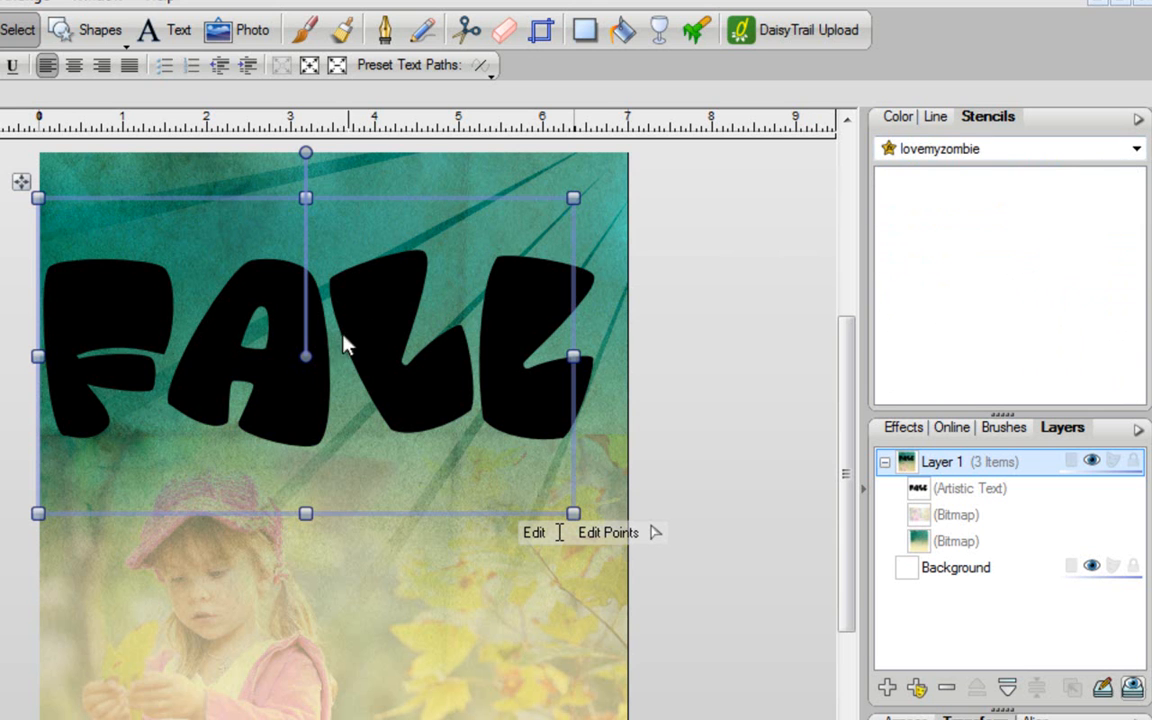
pyautogui.moveTo(291, 363); pyautogui.dragTo(930, 245)
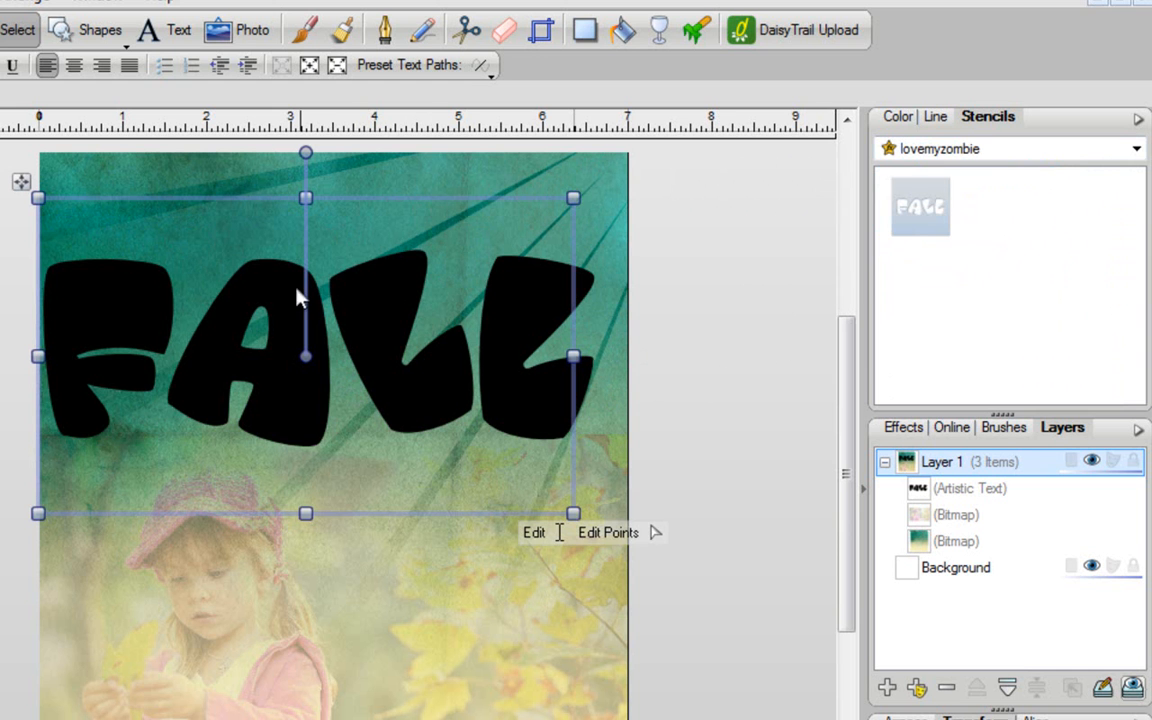
pyautogui.press('Delete')
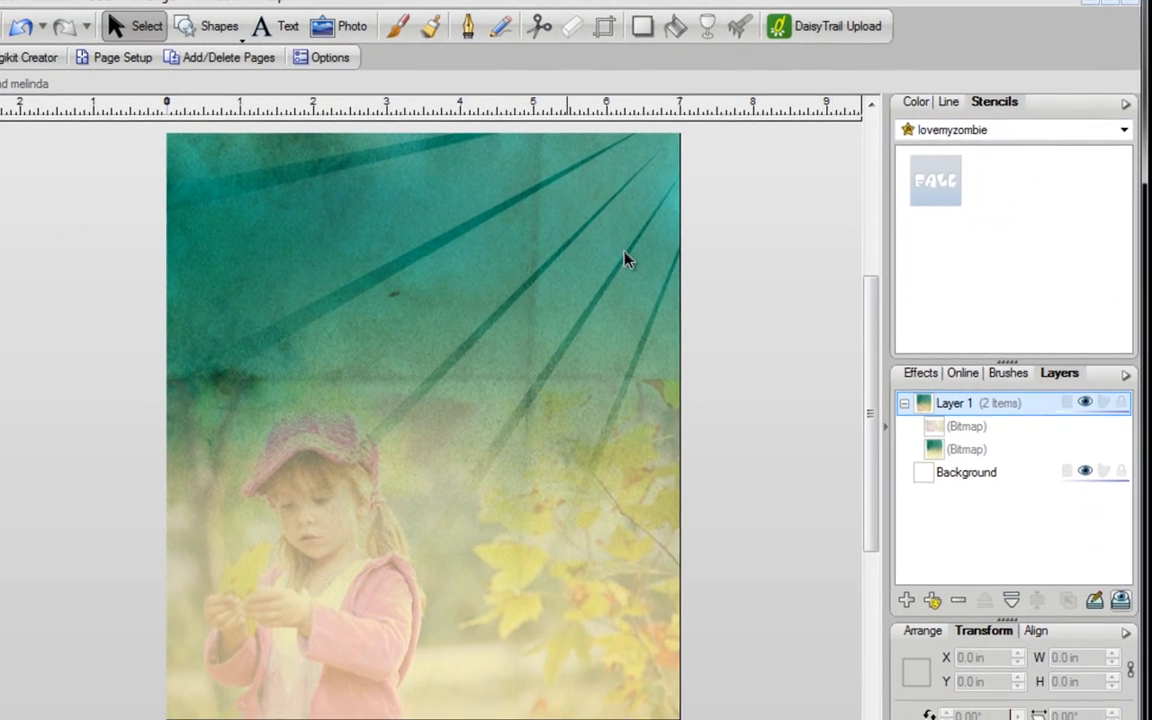
# - Place the FALL stencil and stretch it to about 6.4 × 9.286 inches
pyautogui.moveTo(938, 170); pyautogui.dragTo(427, 543)
pyautogui.moveTo(509, 566); pyautogui.dragTo(480, 625)
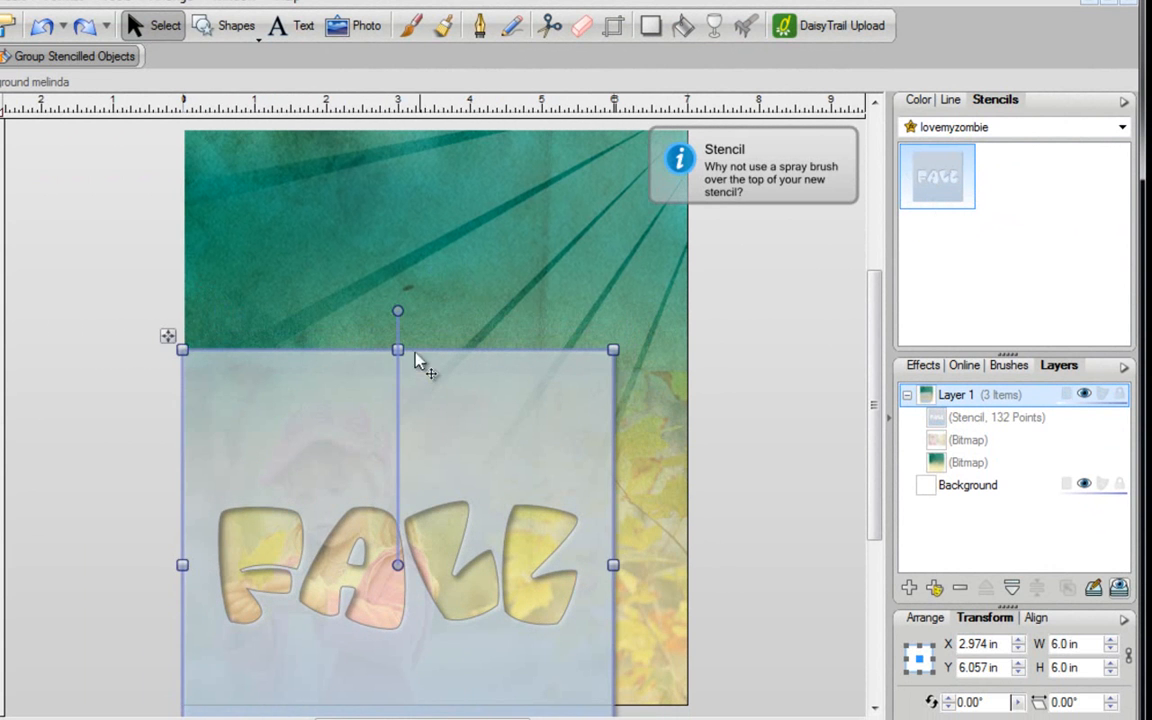
pyautogui.moveTo(398, 350); pyautogui.dragTo(388, 118)
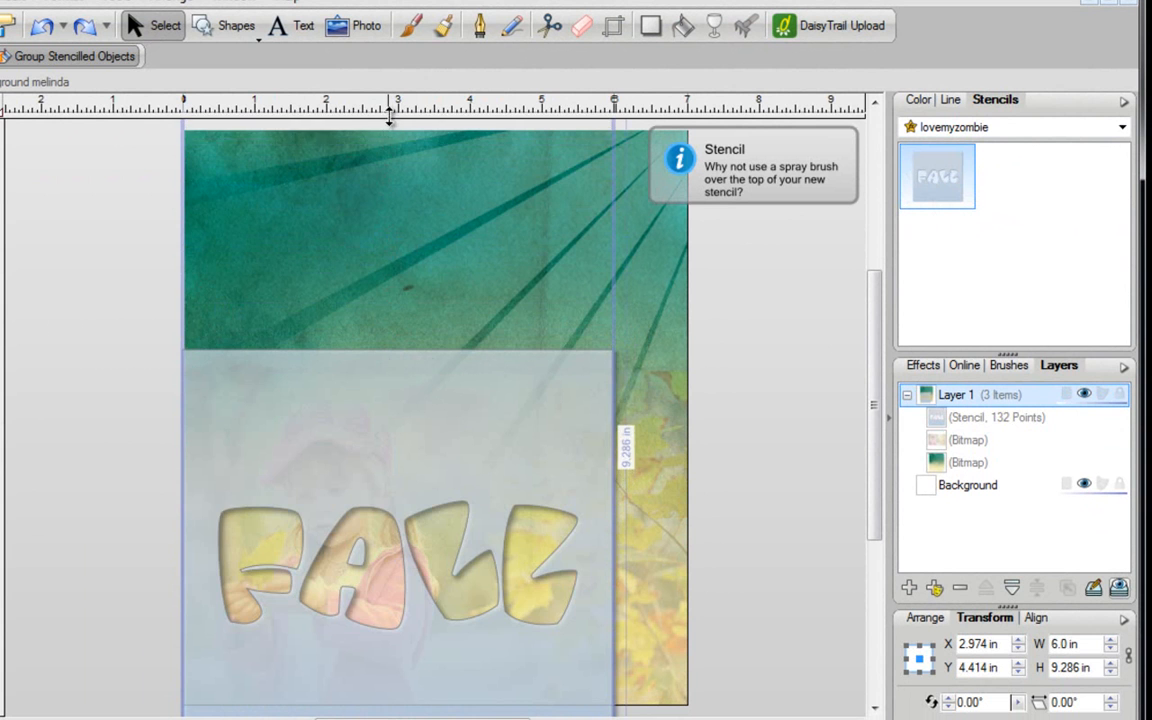
pyautogui.moveTo(442, 316); pyautogui.dragTo(473, 383)
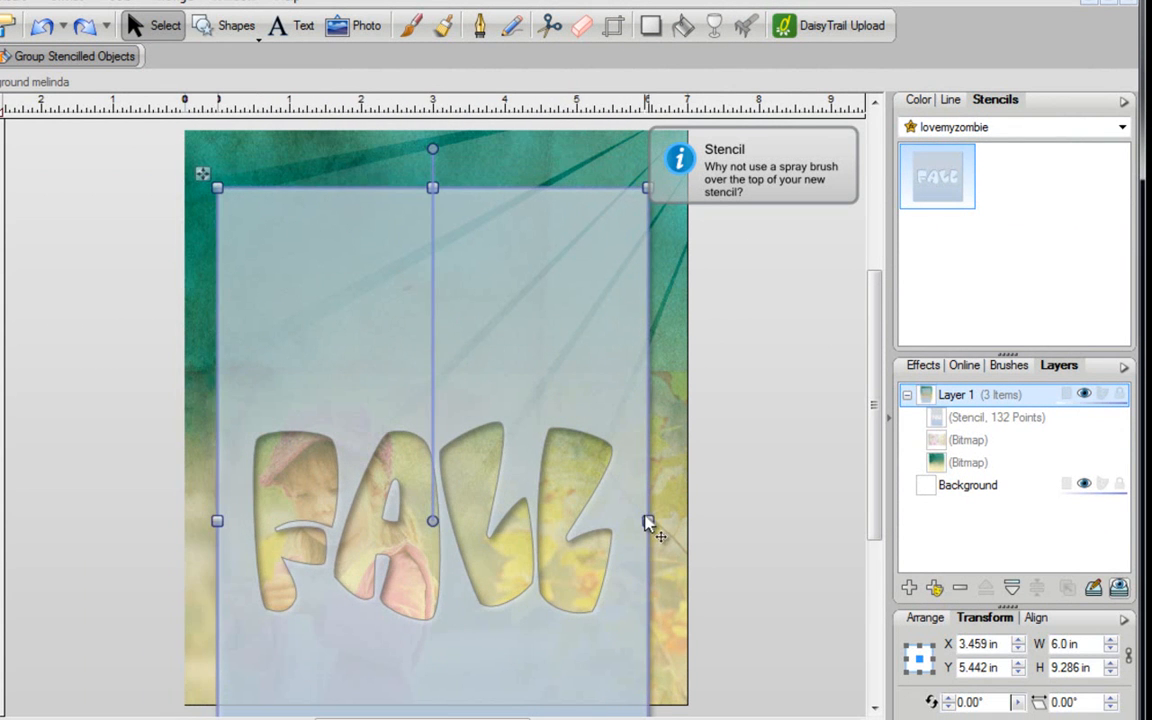
pyautogui.moveTo(648, 520); pyautogui.dragTo(628, 538)
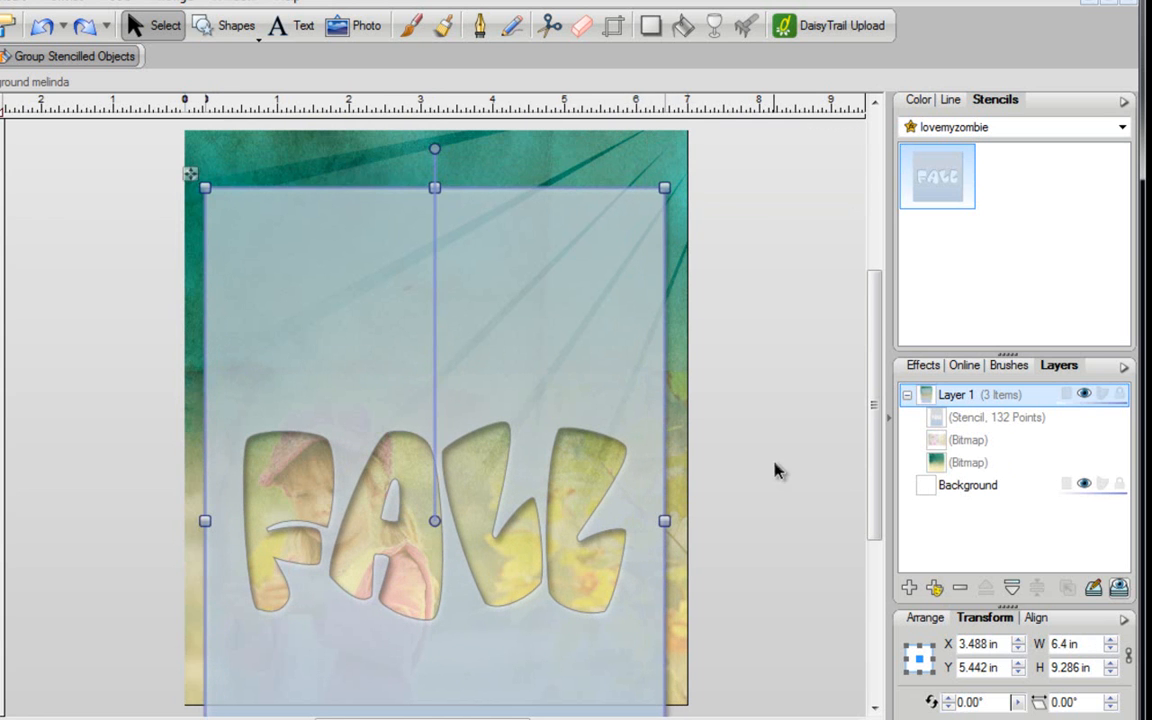
pyautogui.scroll(-2, 774, 474)
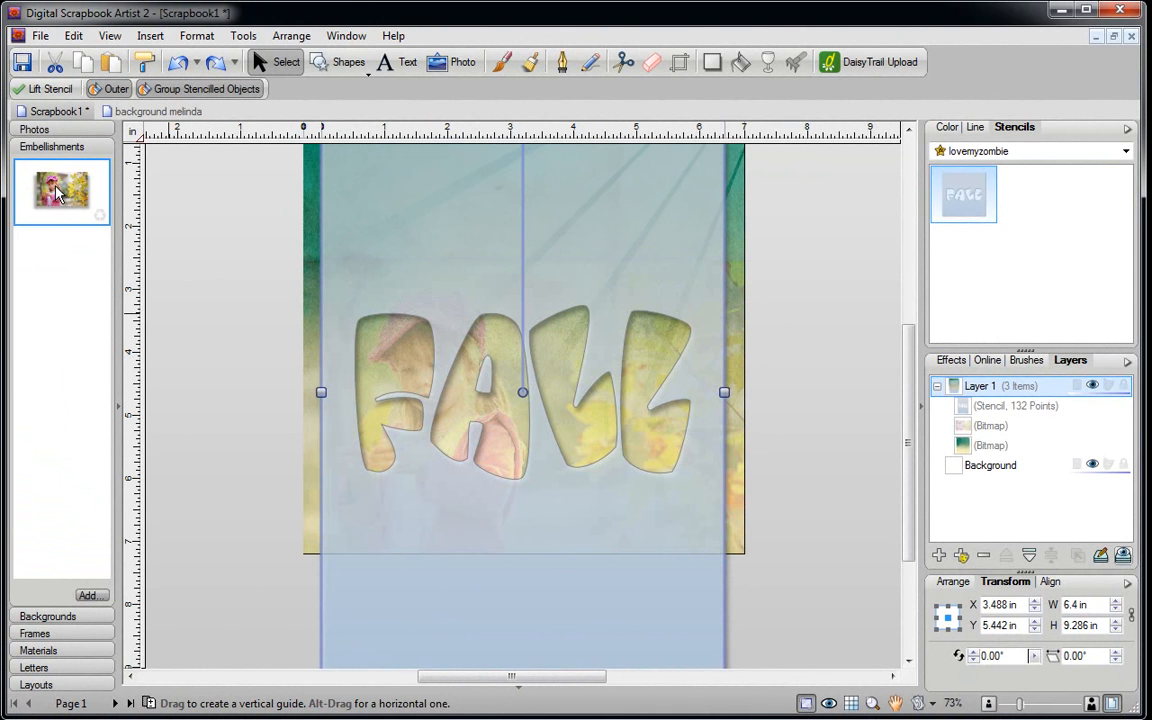
# - Drop a second 7 × 4.7 in girl photo from Embellishments over the stencil
pyautogui.moveTo(57, 193); pyautogui.dragTo(480, 385)
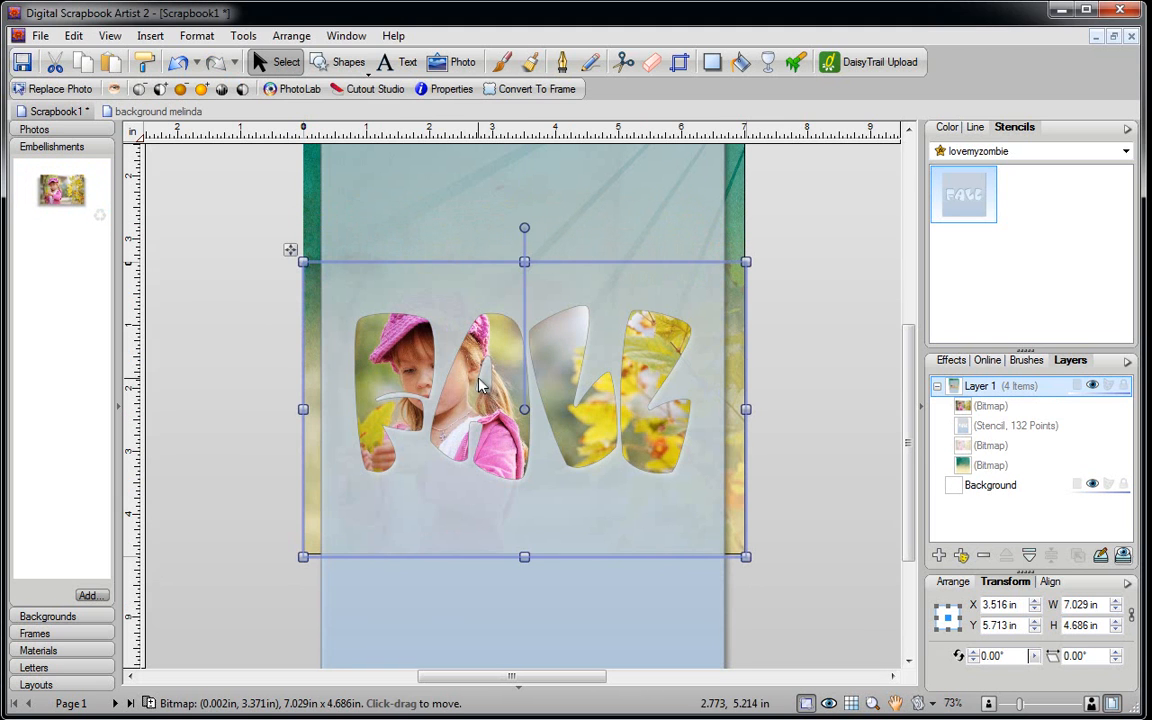
pyautogui.click(824, 385)
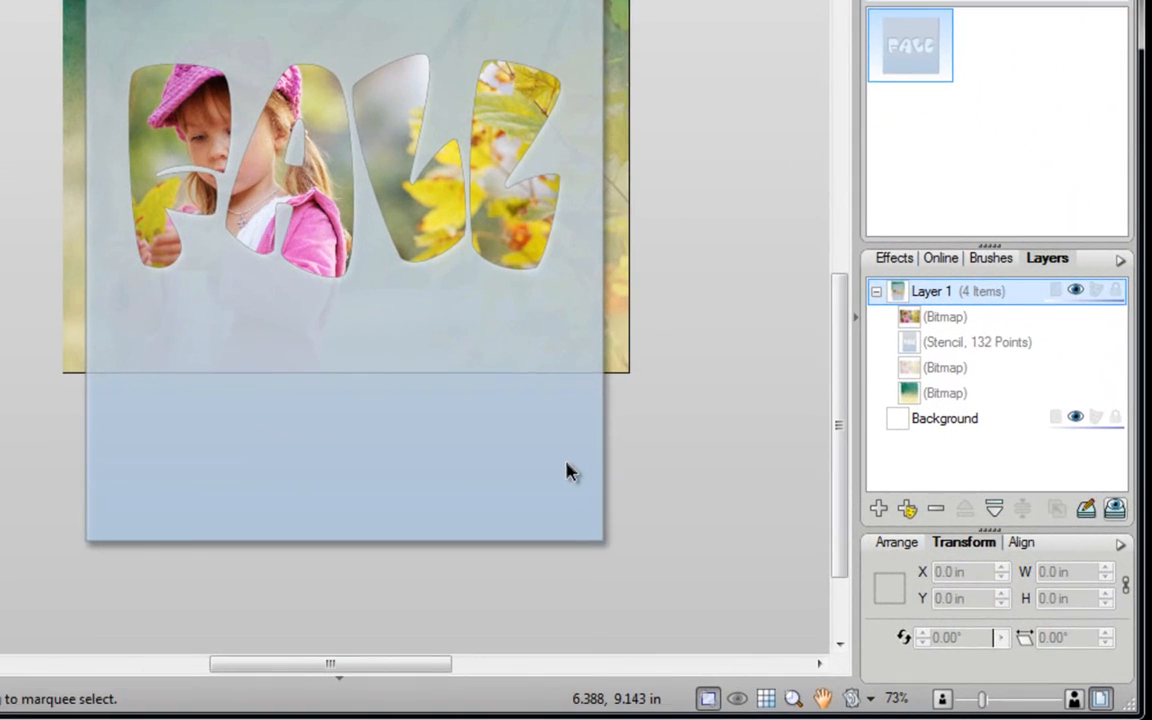
# - Select the FALL stencil and apply Lift Stencil to the photo
pyautogui.click(567, 472)
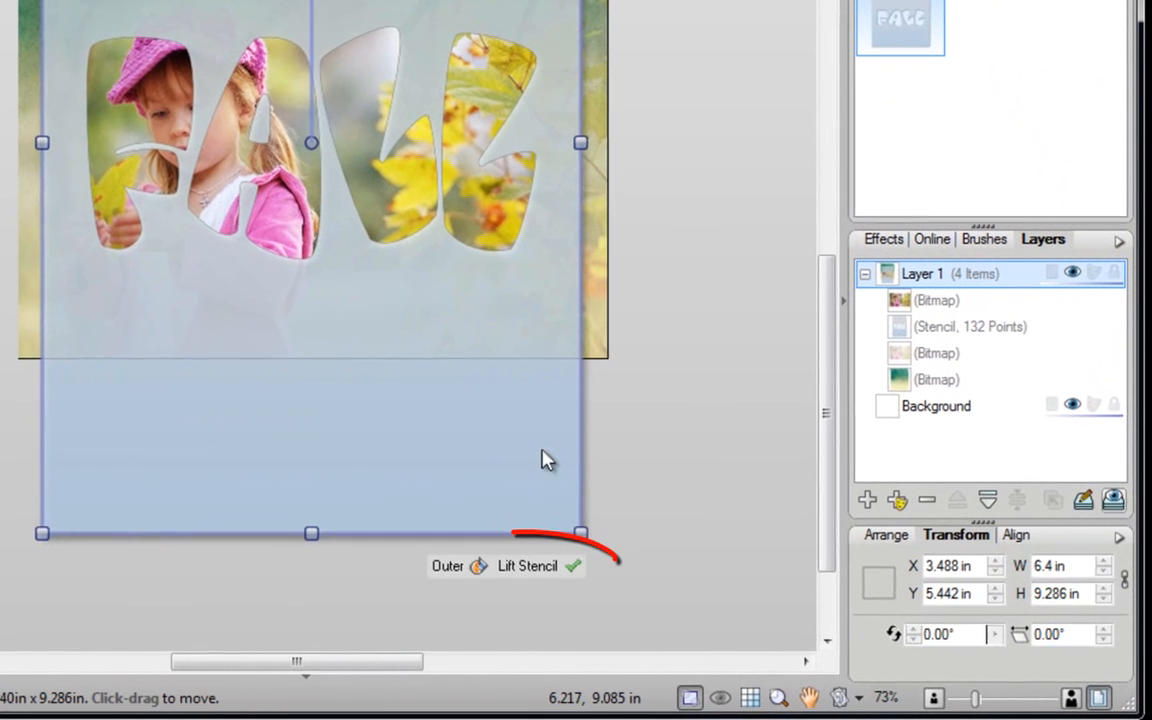
pyautogui.click(543, 570)
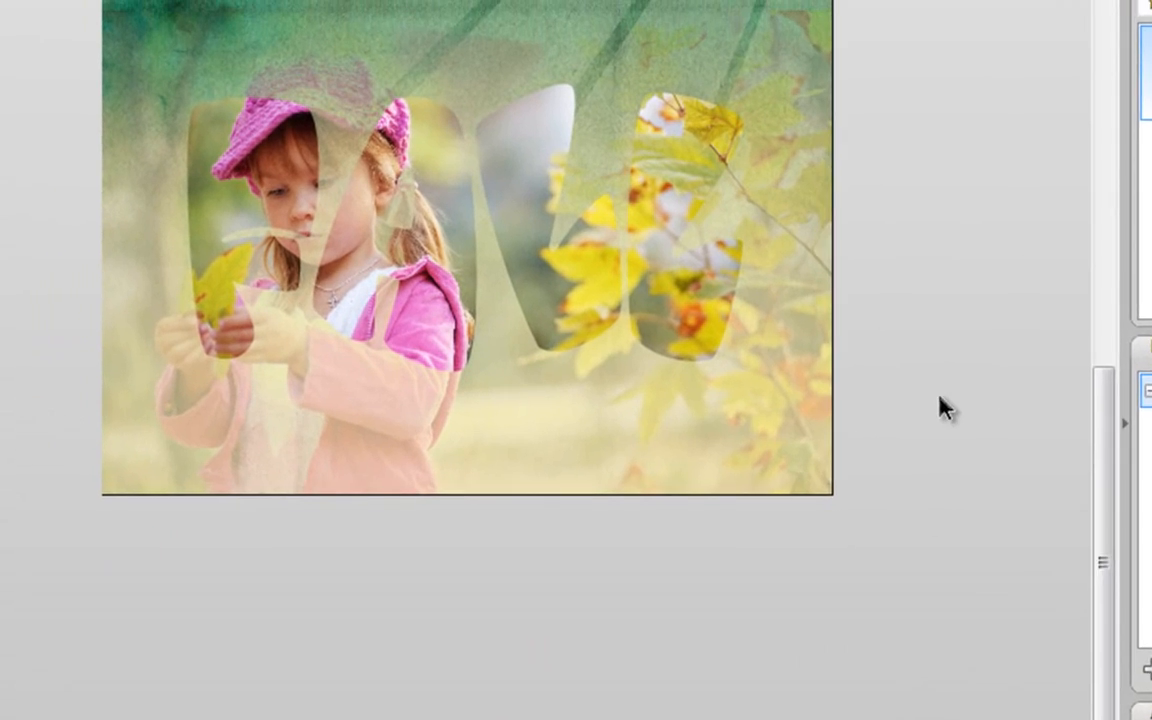
pyautogui.scroll(2, 572, 368)
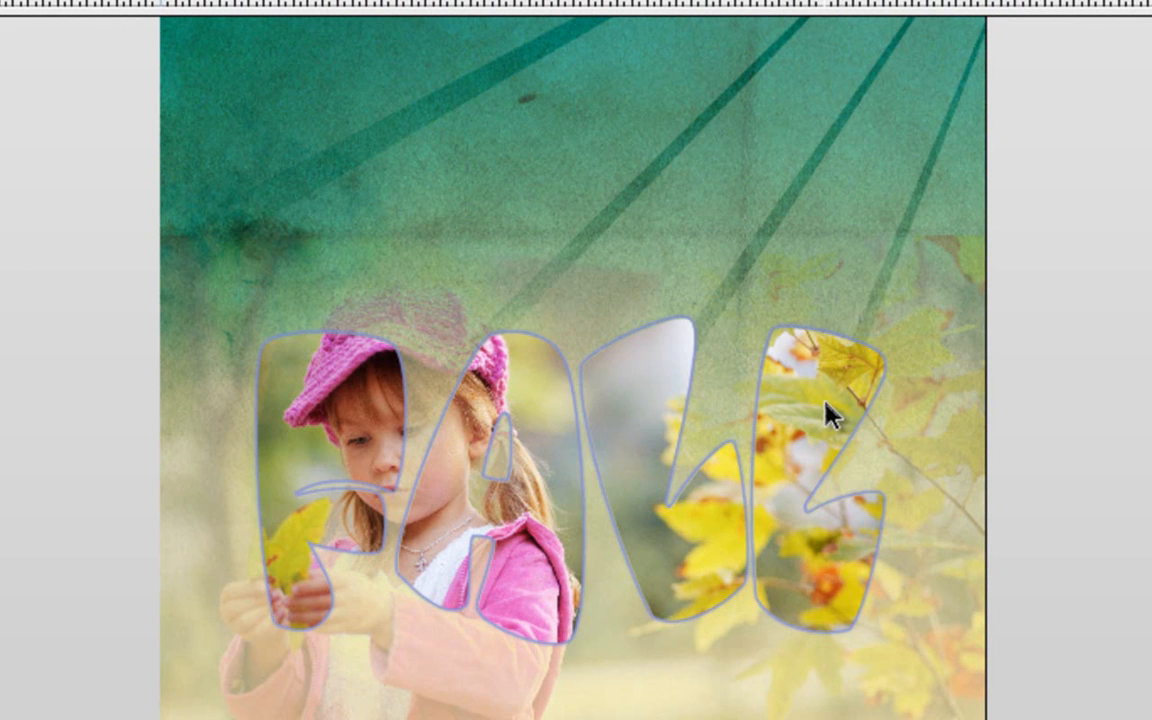
# - Give the FALL letter cut-out a white 4.5 pt line, then reselect the letters
pyautogui.click(823, 411)
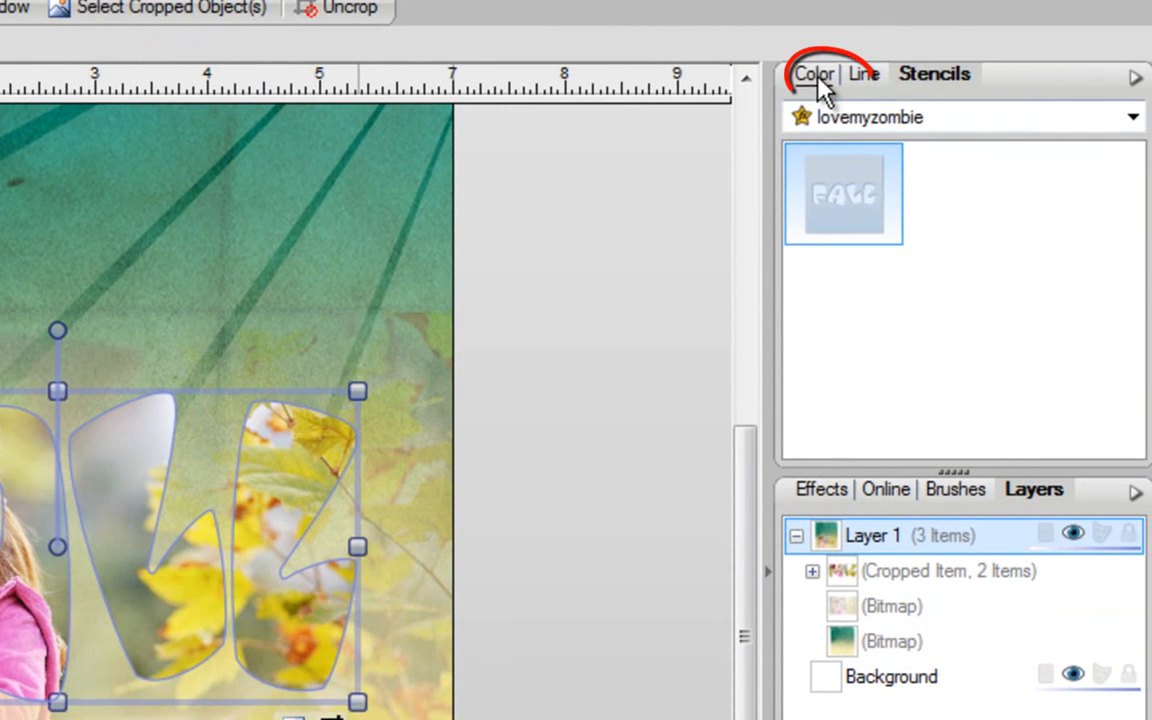
pyautogui.click(922, 62)
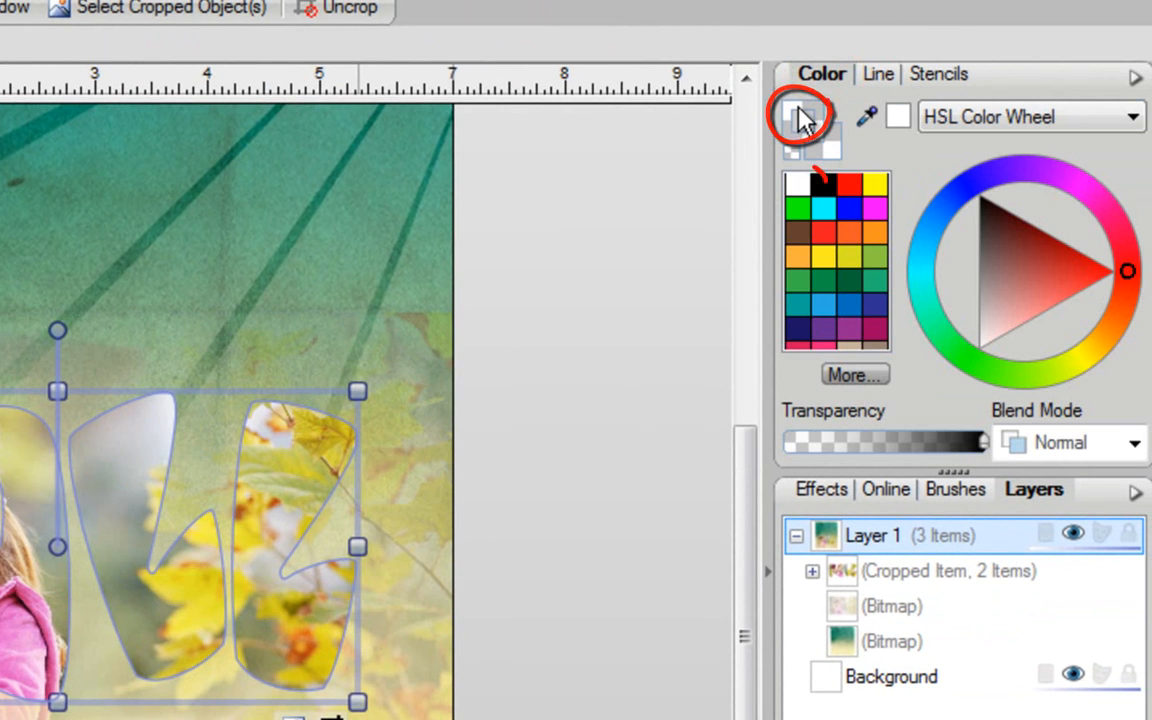
pyautogui.click(800, 115)
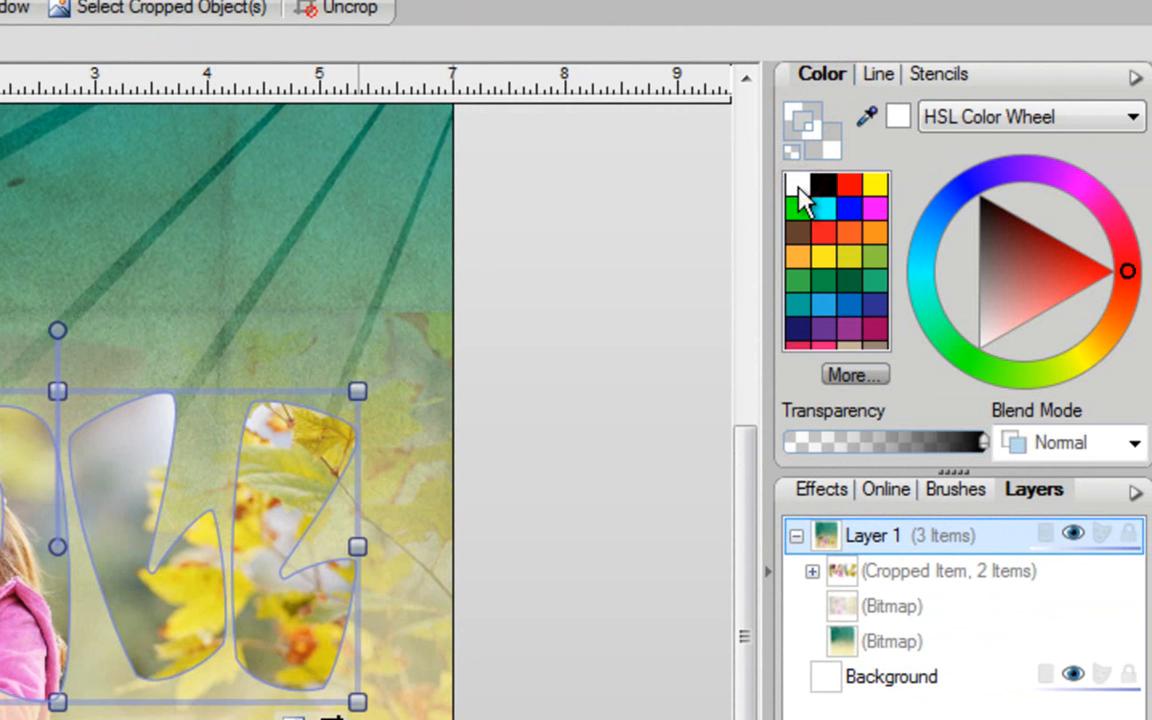
pyautogui.click(797, 186)
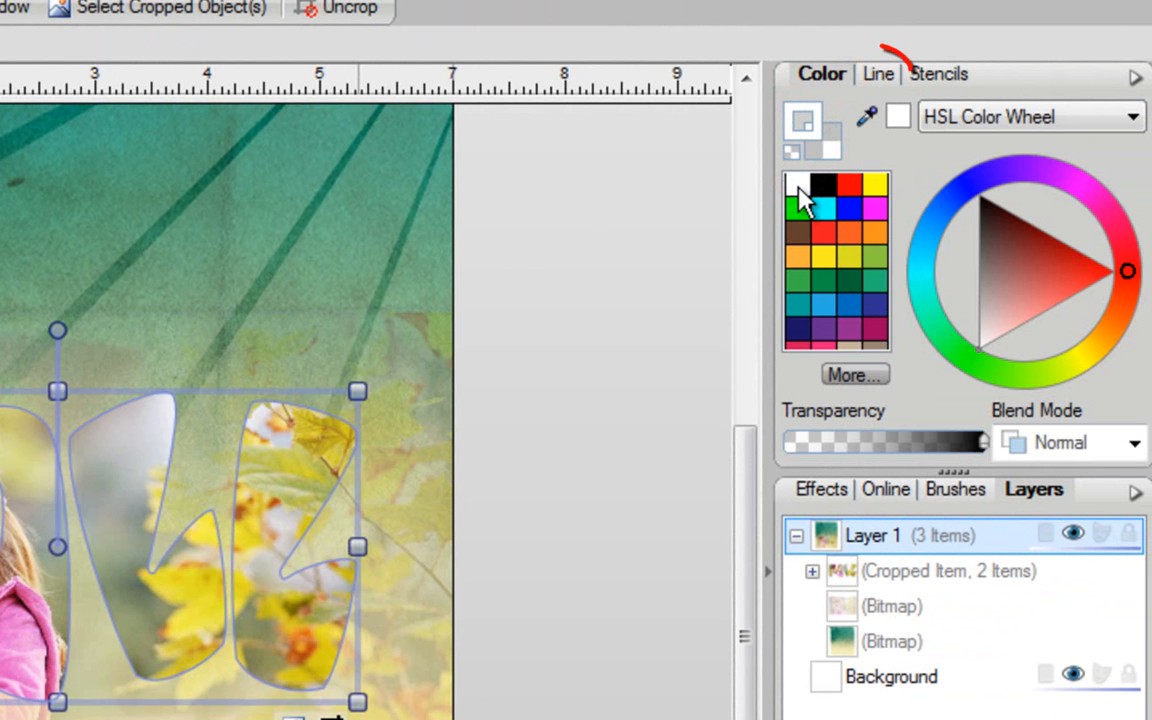
pyautogui.click(877, 76)
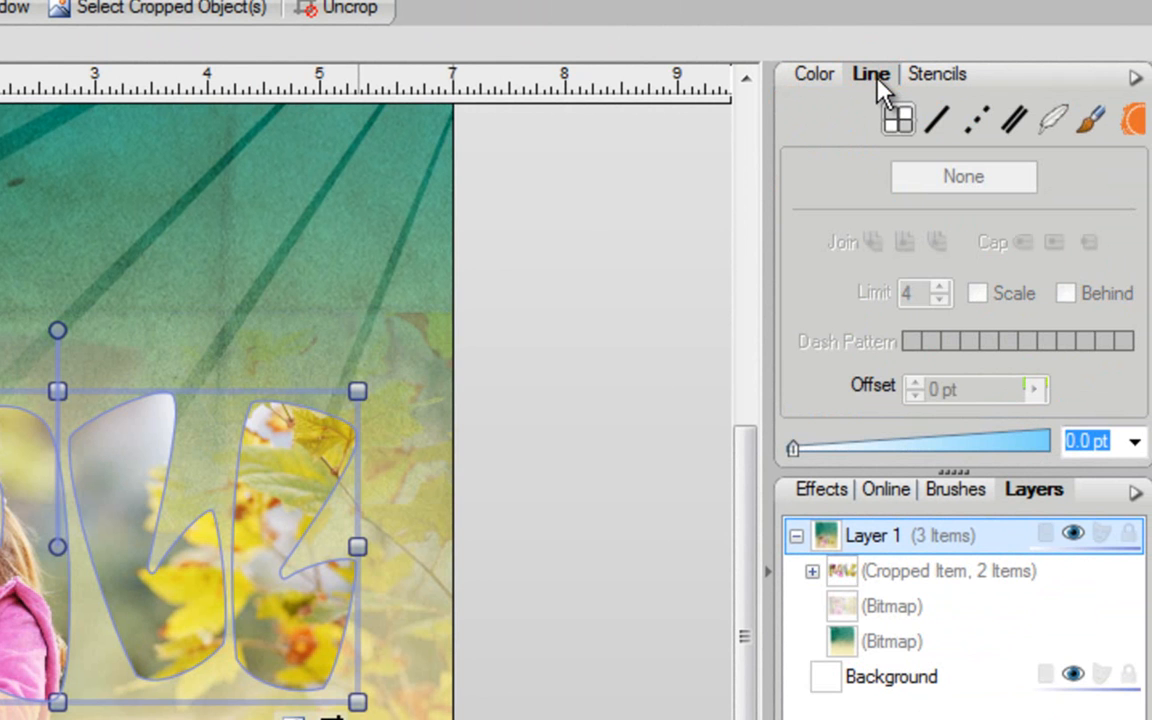
pyautogui.click(792, 448)
pyautogui.moveTo(793, 450)
pyautogui.mouseDown()
pyautogui.moveTo(867, 462)
pyautogui.moveTo(892, 453)
pyautogui.mouseUp()
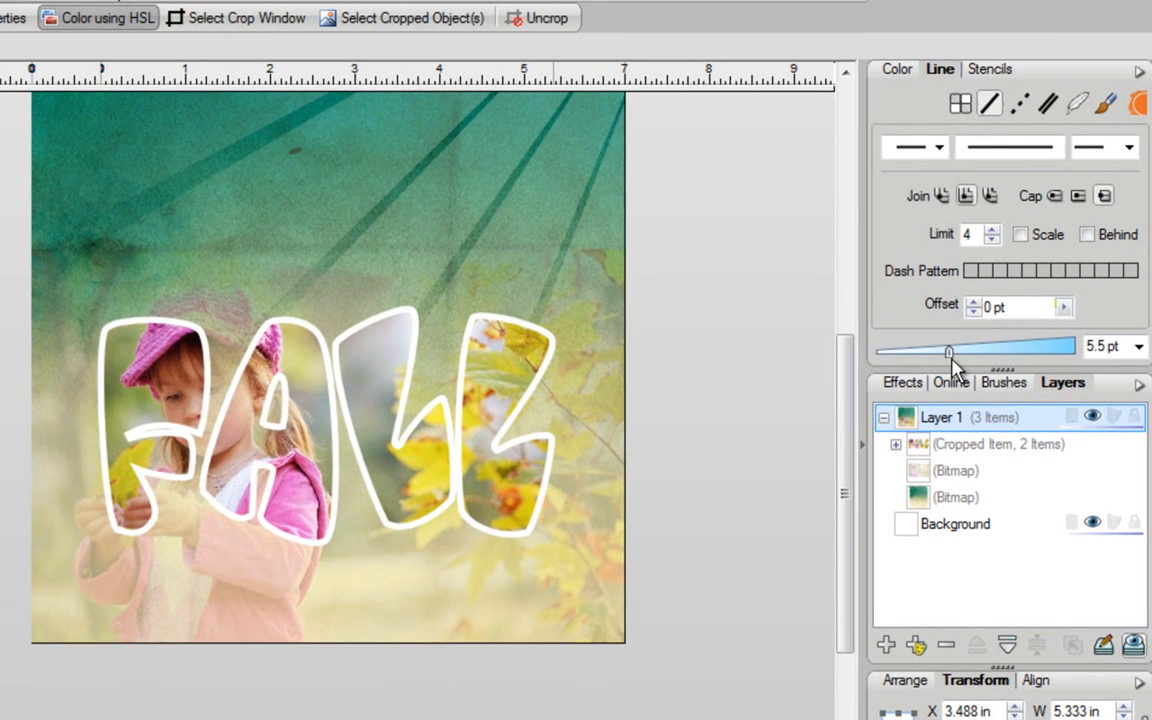
pyautogui.moveTo(953, 368); pyautogui.dragTo(948, 368)
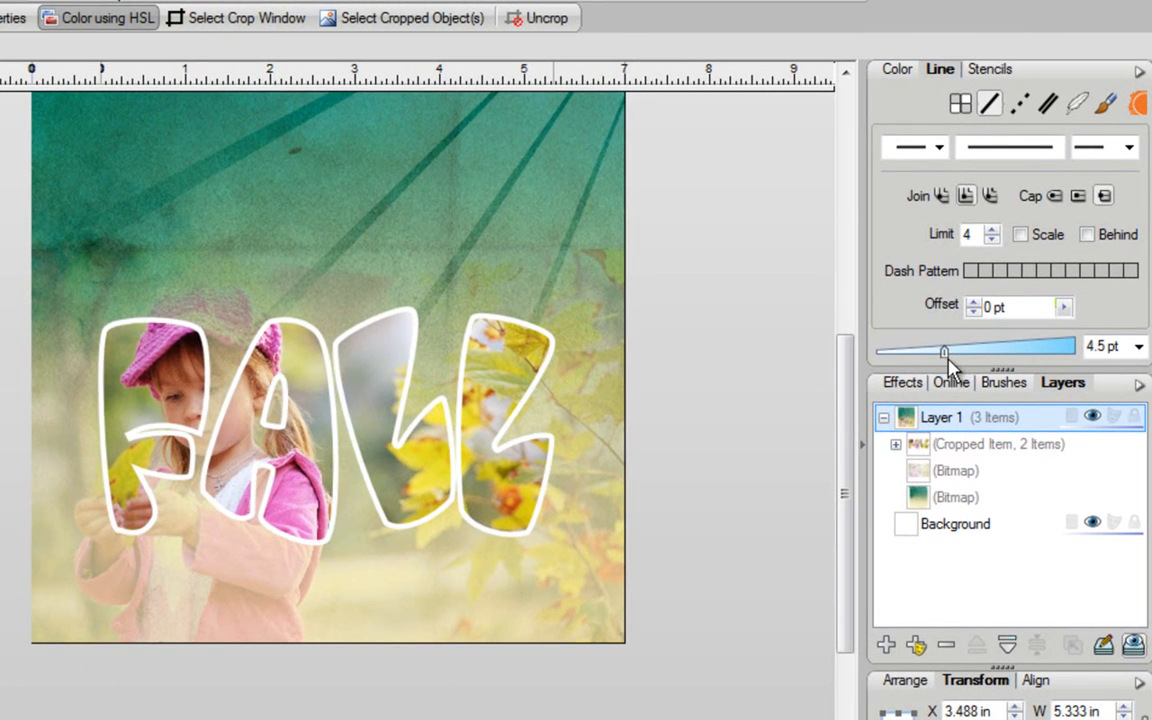
pyautogui.click(703, 385)
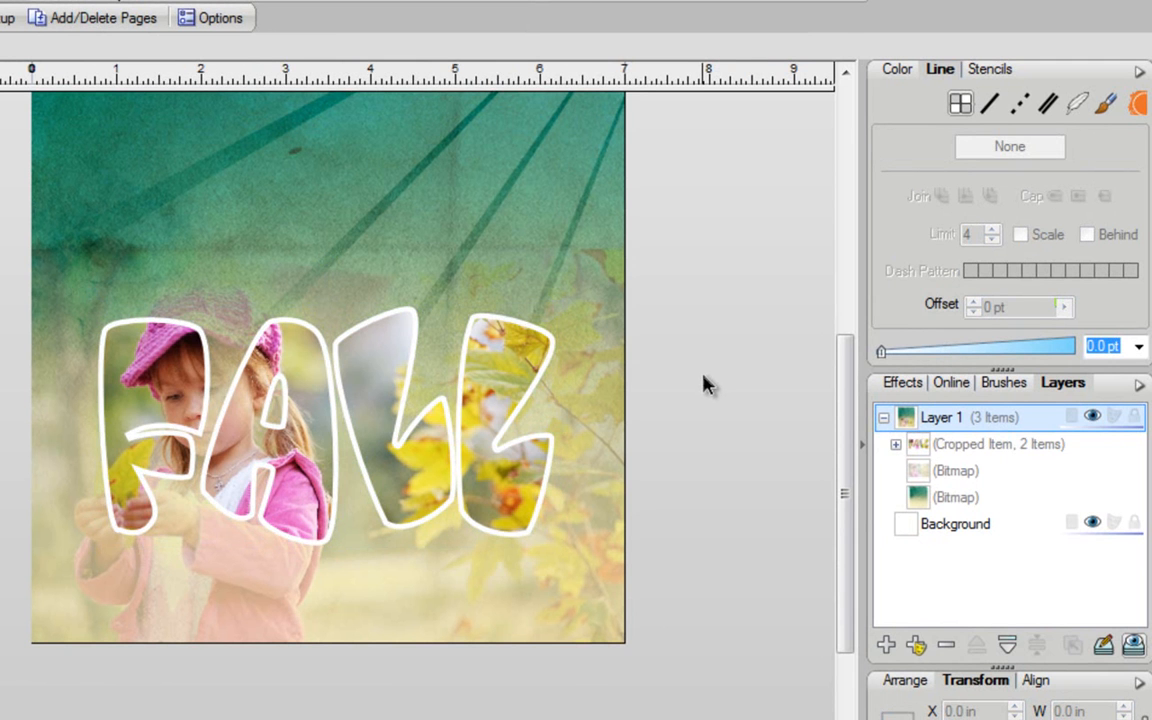
pyautogui.click(501, 386)
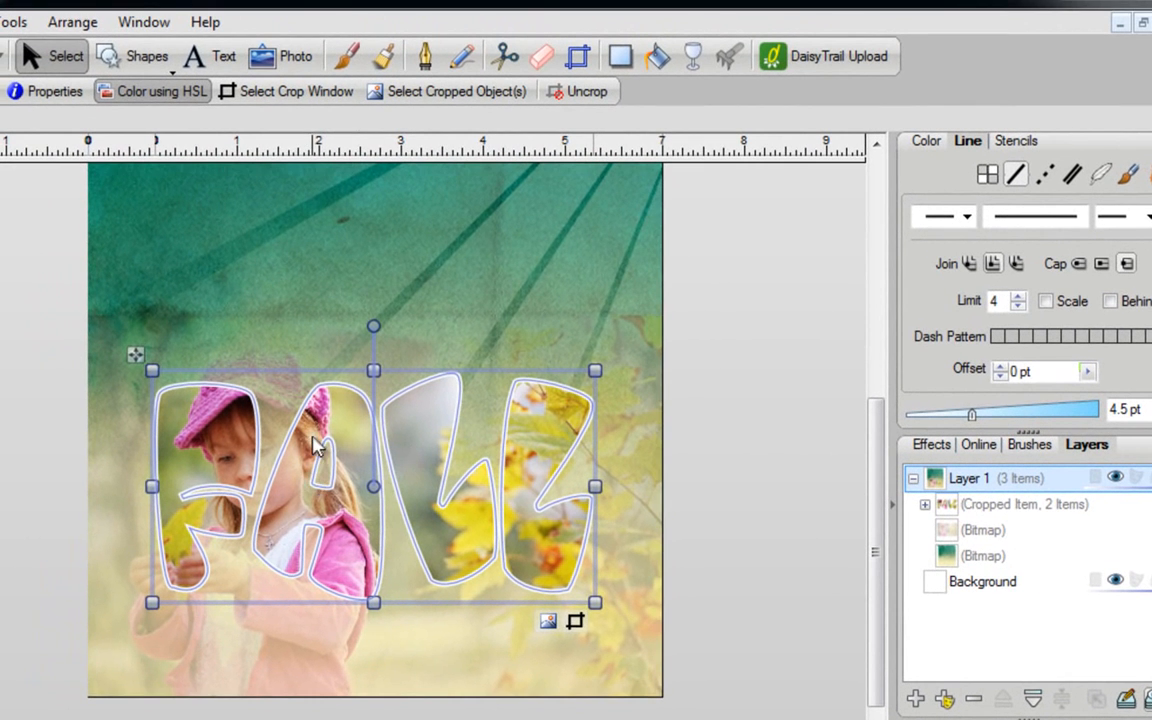
# - Use the Scissors tool's straight cut to split the FALL cutout into separate letters
pyautogui.click(506, 60)
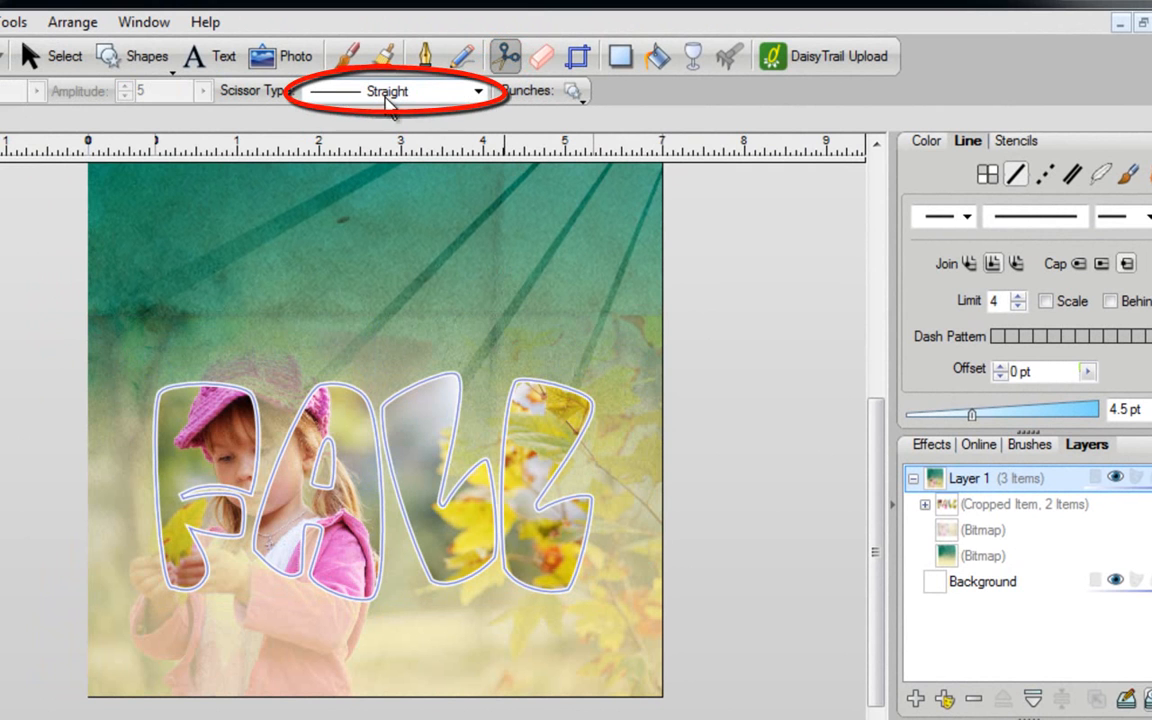
pyautogui.click(480, 93)
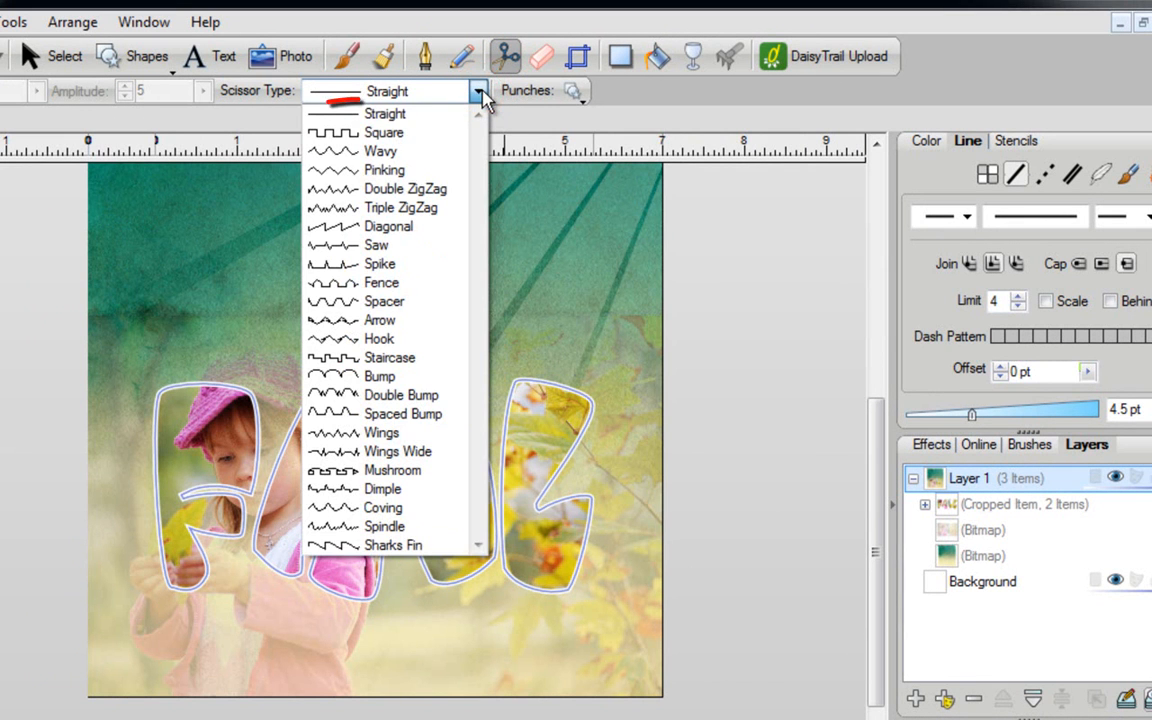
pyautogui.click(399, 116)
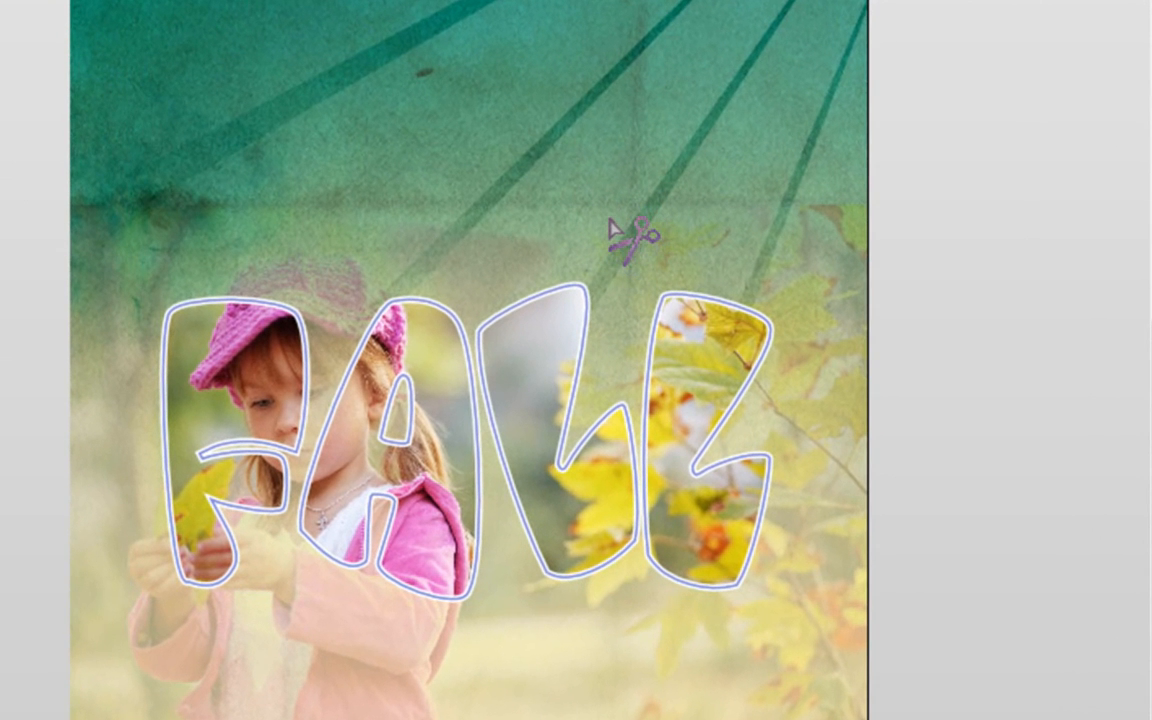
pyautogui.moveTo(607, 222); pyautogui.dragTo(620, 378)
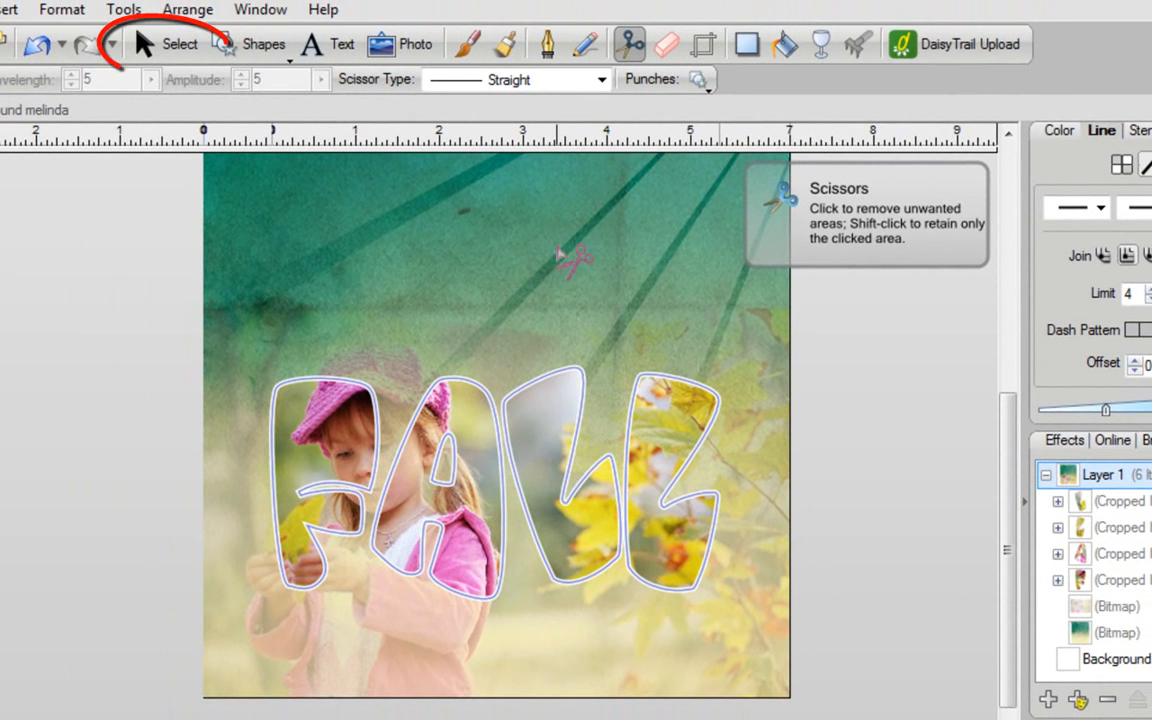
# - Deselect, then check the F, A and both L pieces, ending with the first L selected
pyautogui.click(164, 43)
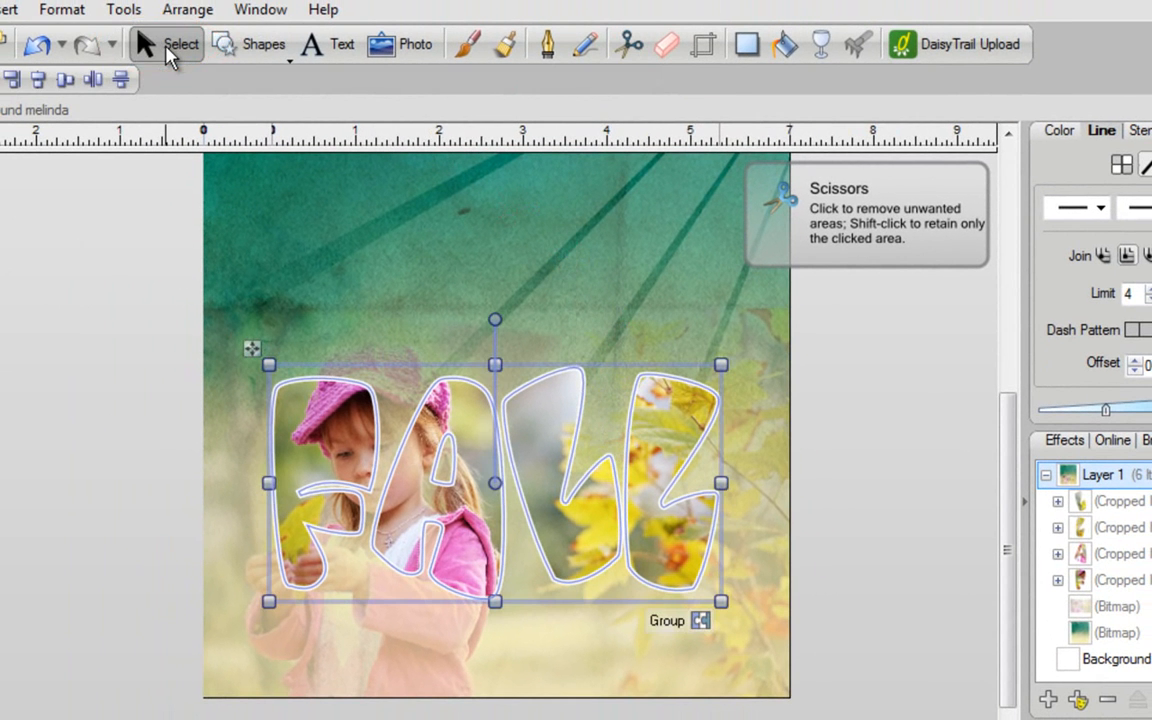
pyautogui.click(882, 424)
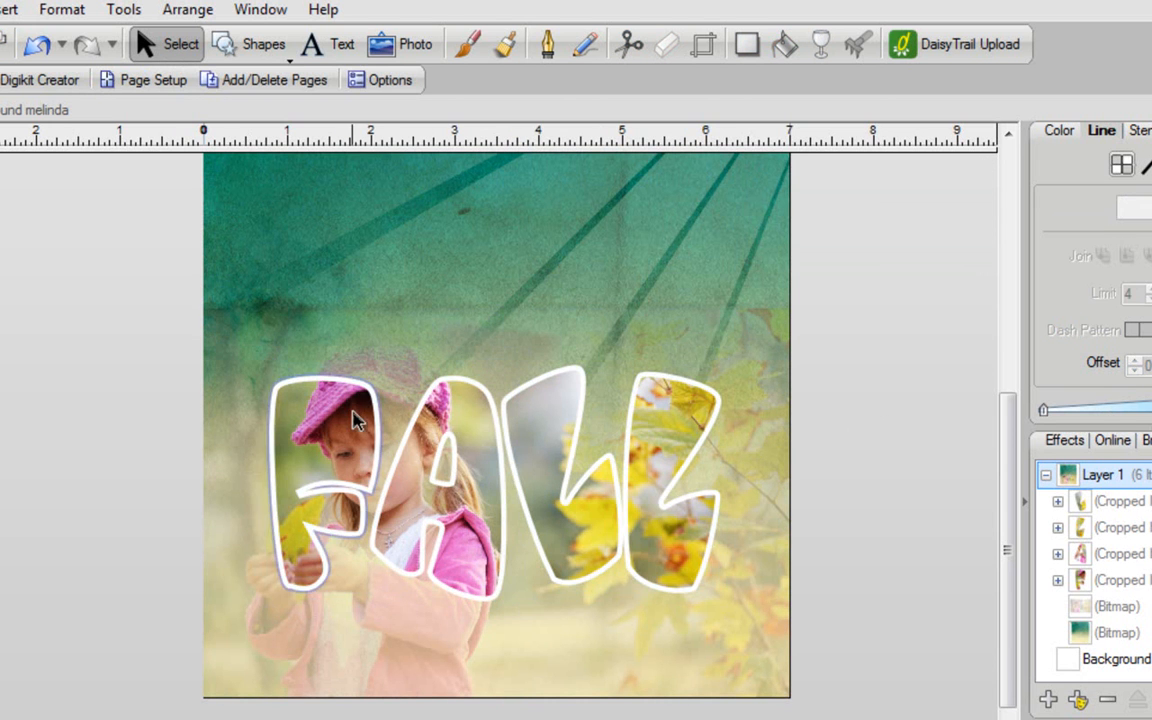
pyautogui.click(358, 418)
pyautogui.click(443, 422)
pyautogui.click(560, 430)
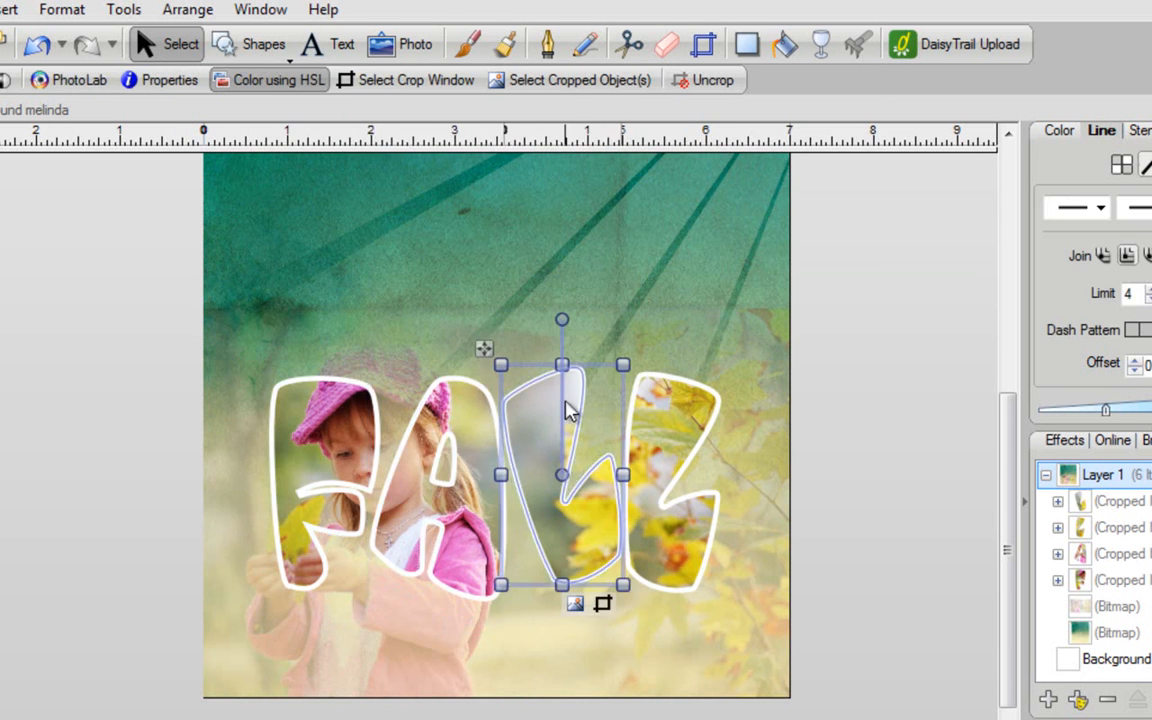
pyautogui.click(686, 427)
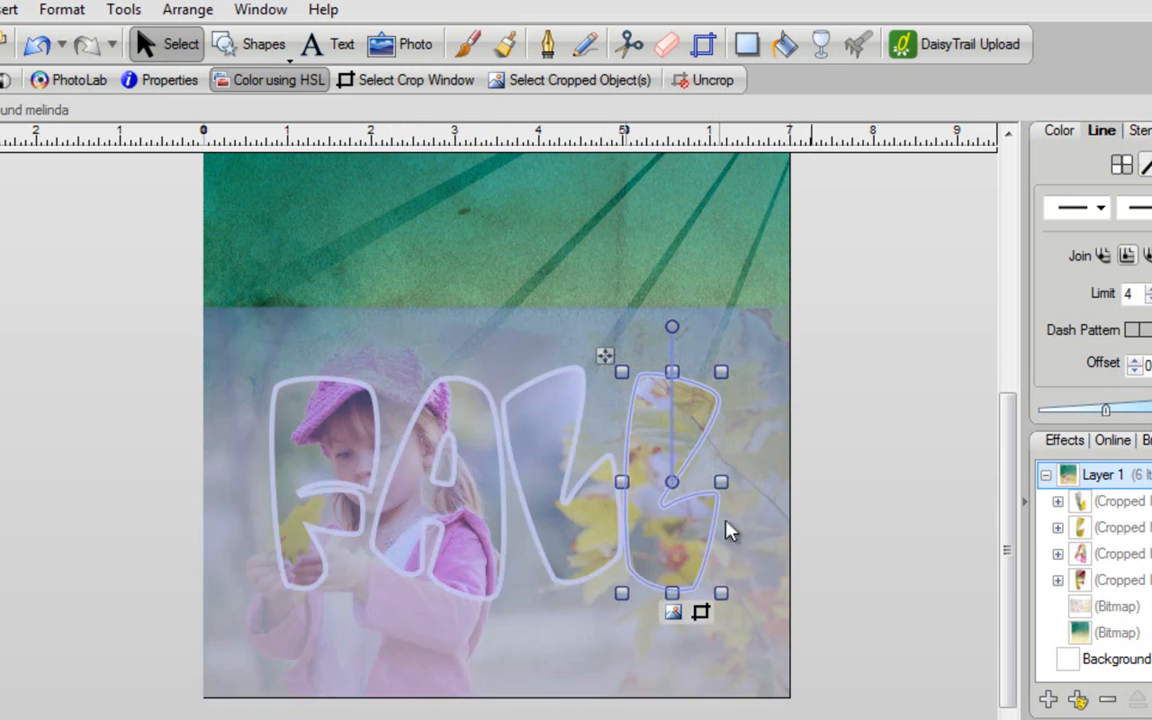
pyautogui.click(555, 449)
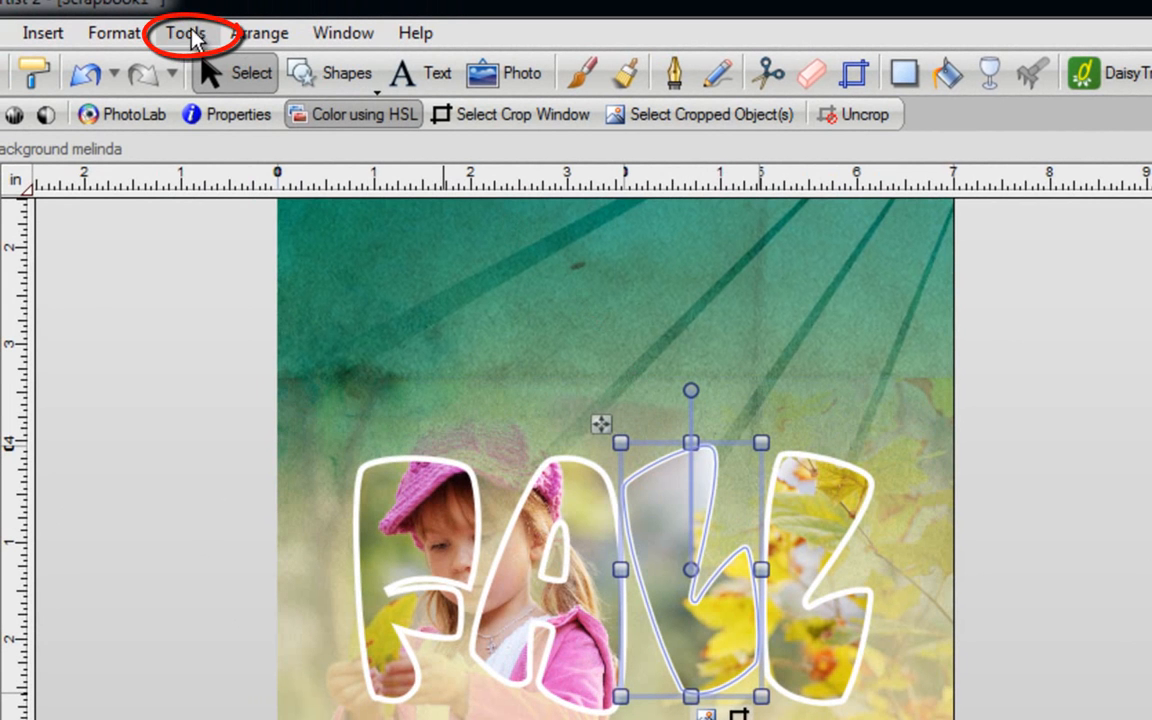
# - Convert the first L to a 439 × 790-pixel, 300 dpi bitmap using default settings
pyautogui.click(186, 36)
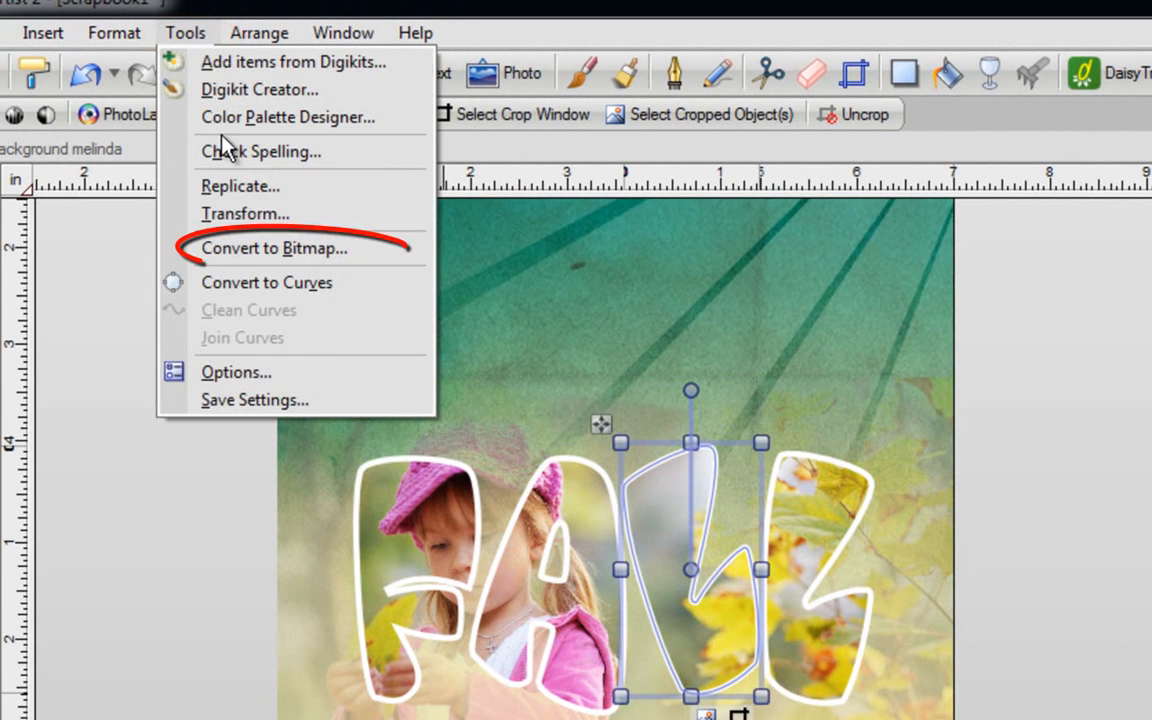
pyautogui.click(248, 250)
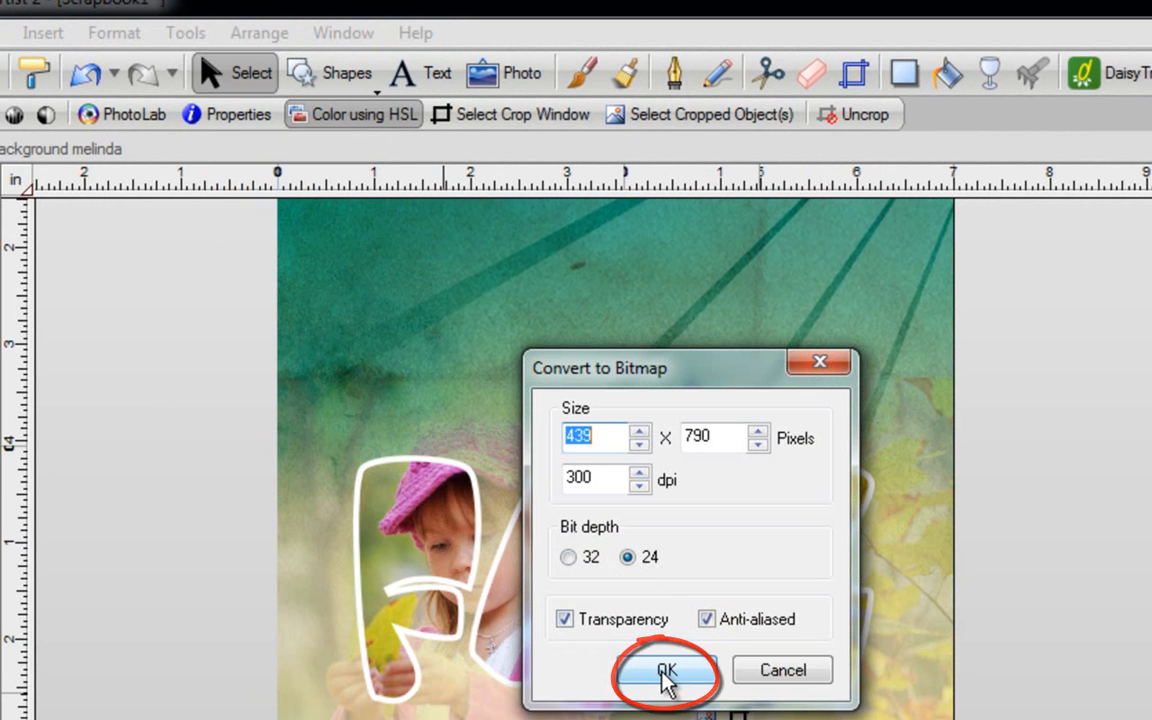
pyautogui.click(663, 670)
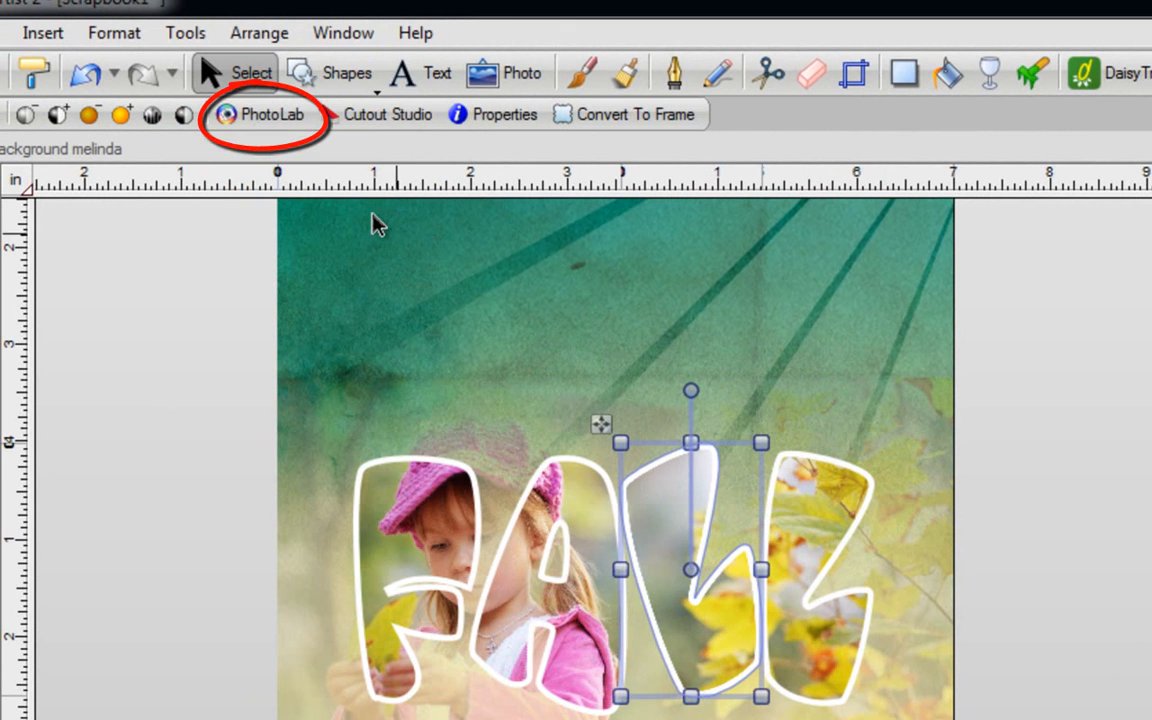
pyautogui.click(276, 122)
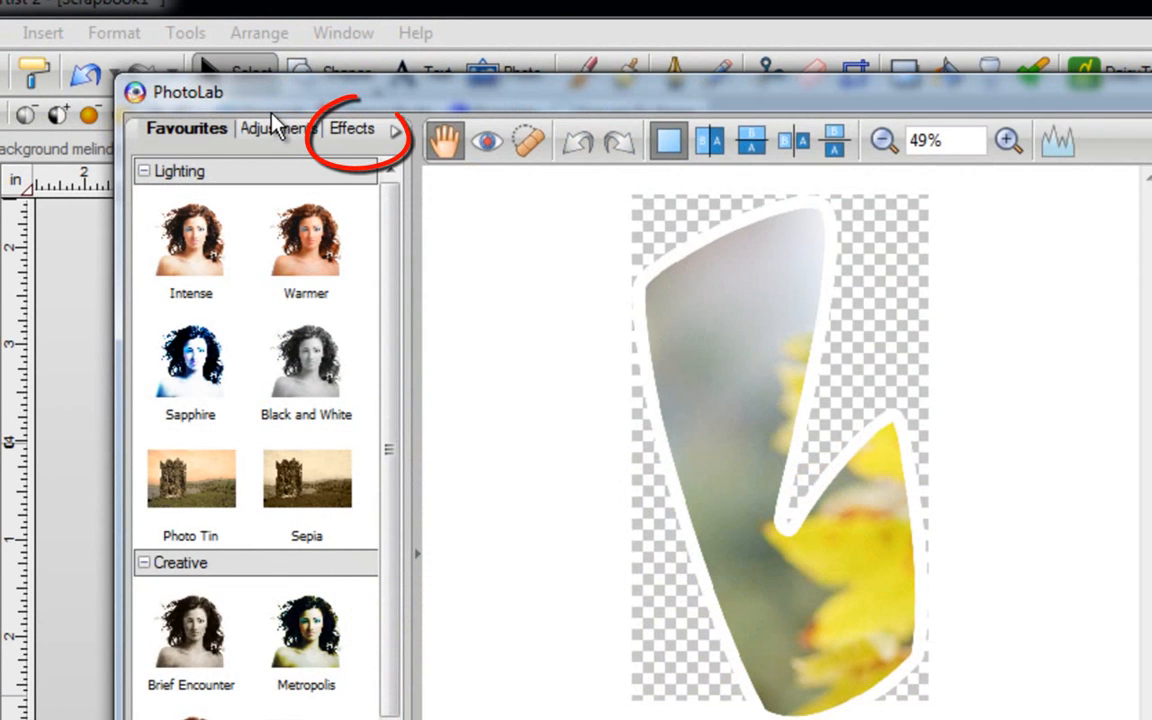
# - Apply the Style > Page Curl effect to the L and try several curl origins
pyautogui.click(355, 132)
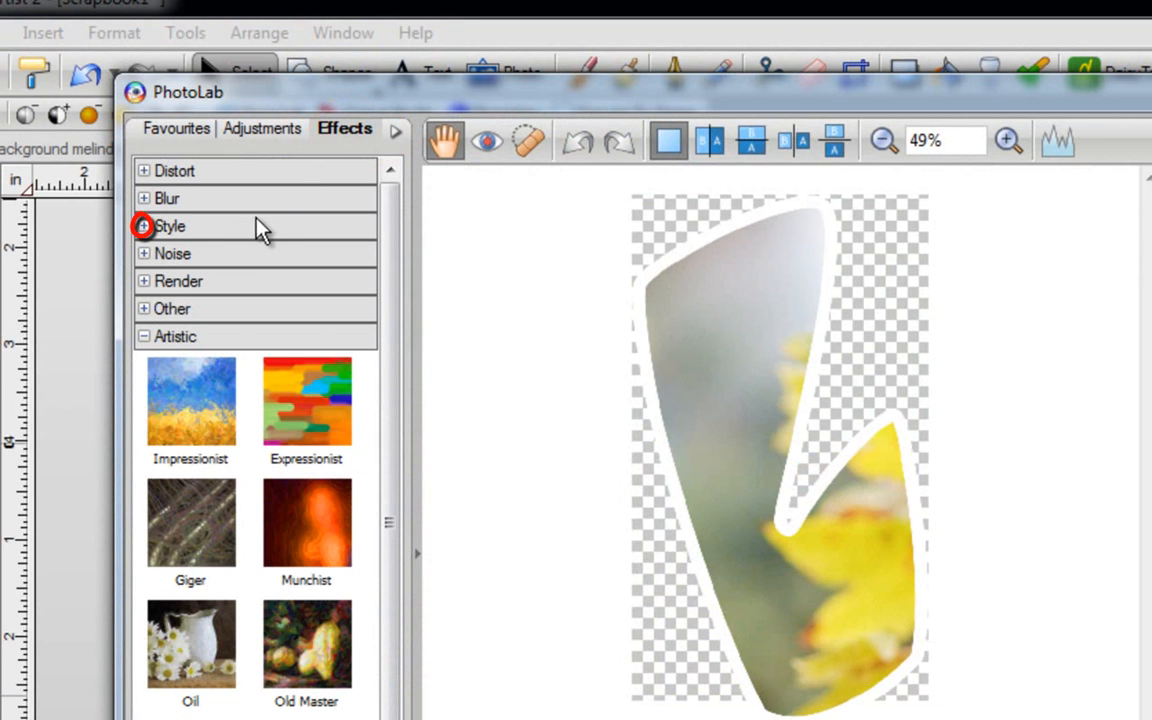
pyautogui.click(144, 228)
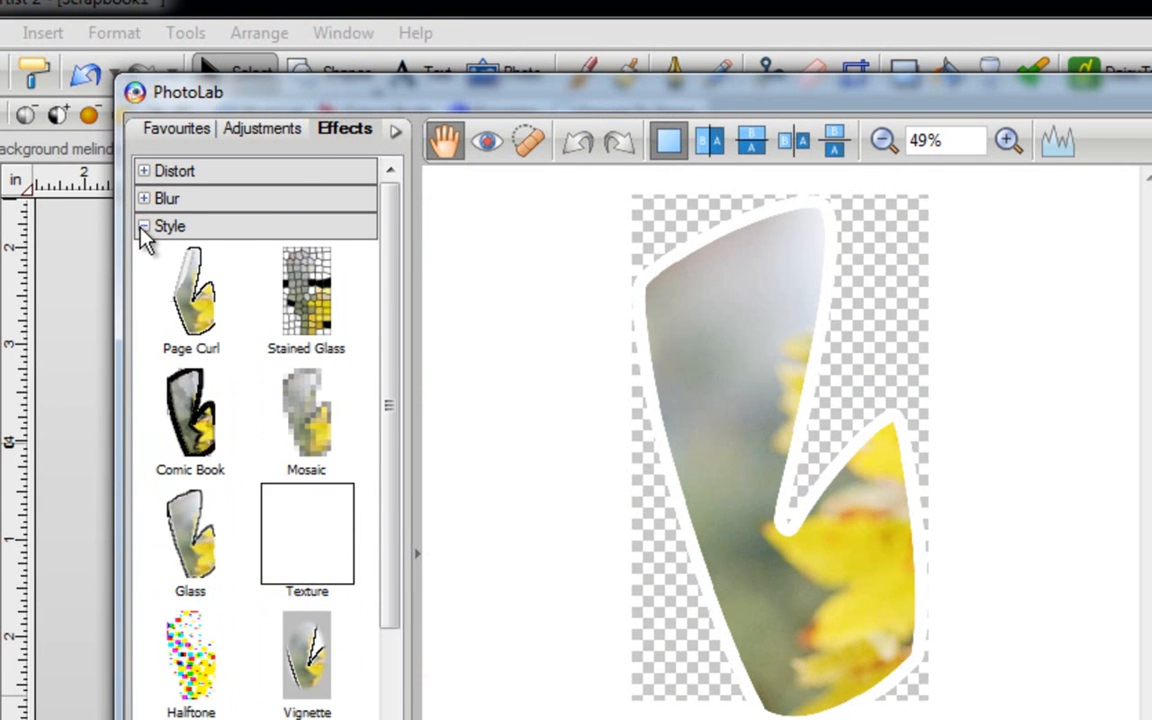
pyautogui.click(197, 302)
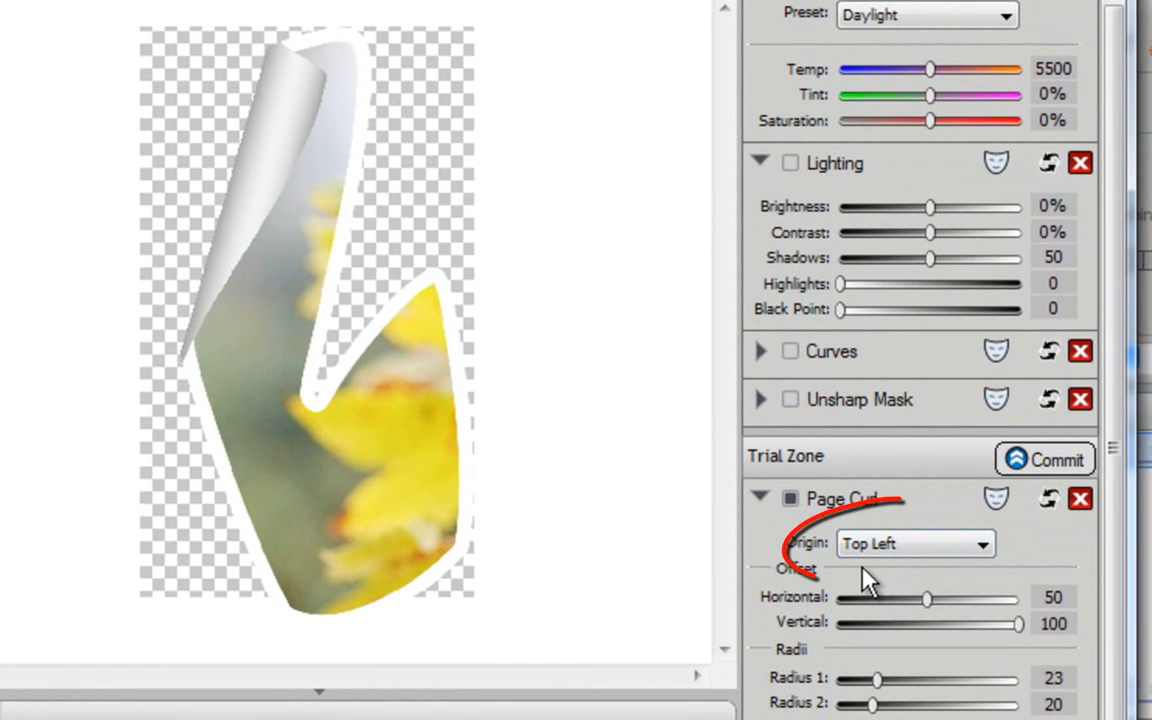
pyautogui.click(990, 548)
pyautogui.click(940, 587)
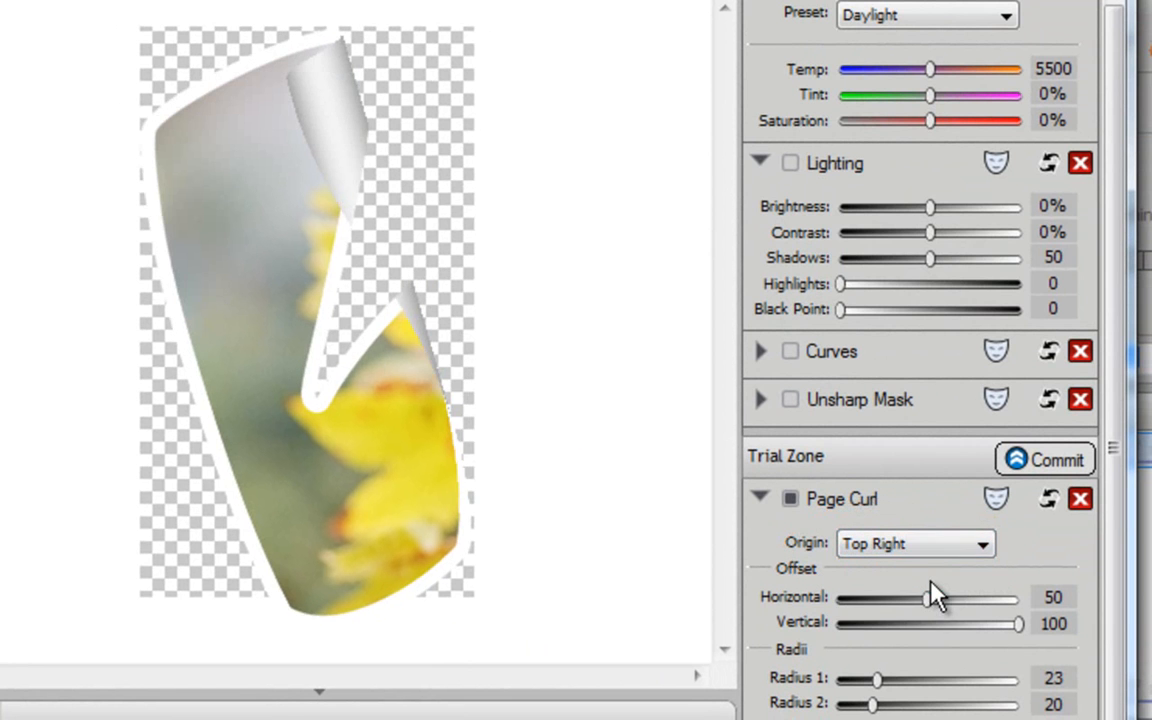
pyautogui.click(982, 544)
pyautogui.click(920, 604)
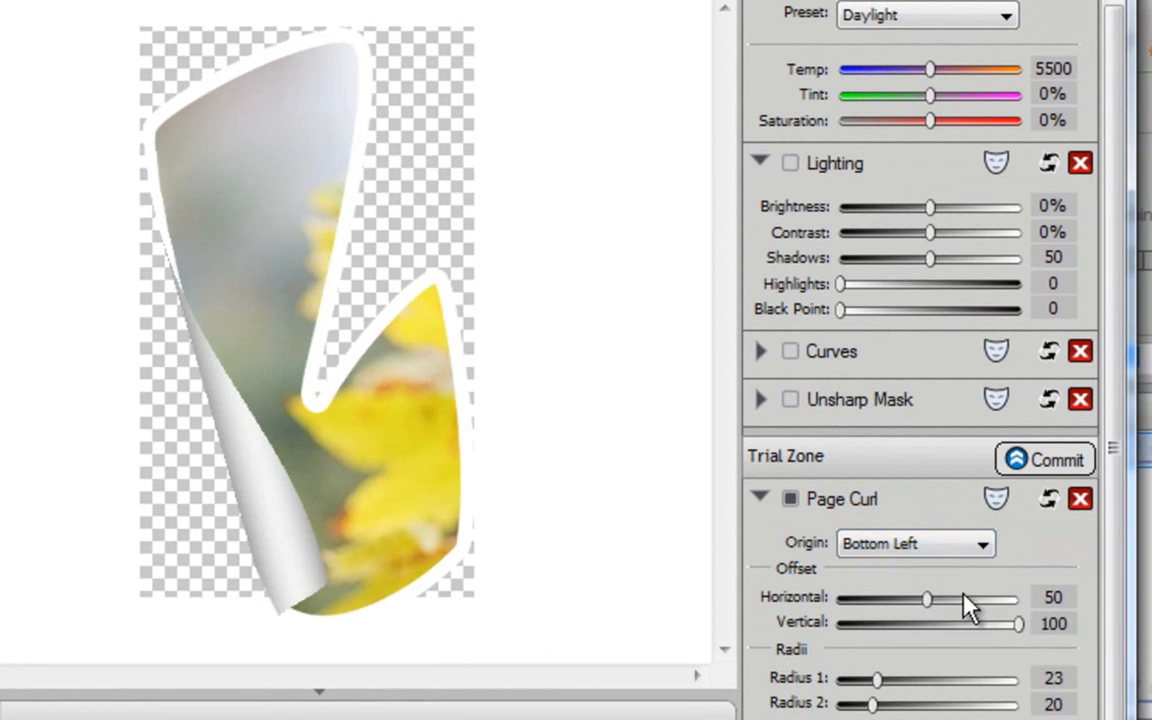
pyautogui.click(984, 545)
pyautogui.click(940, 620)
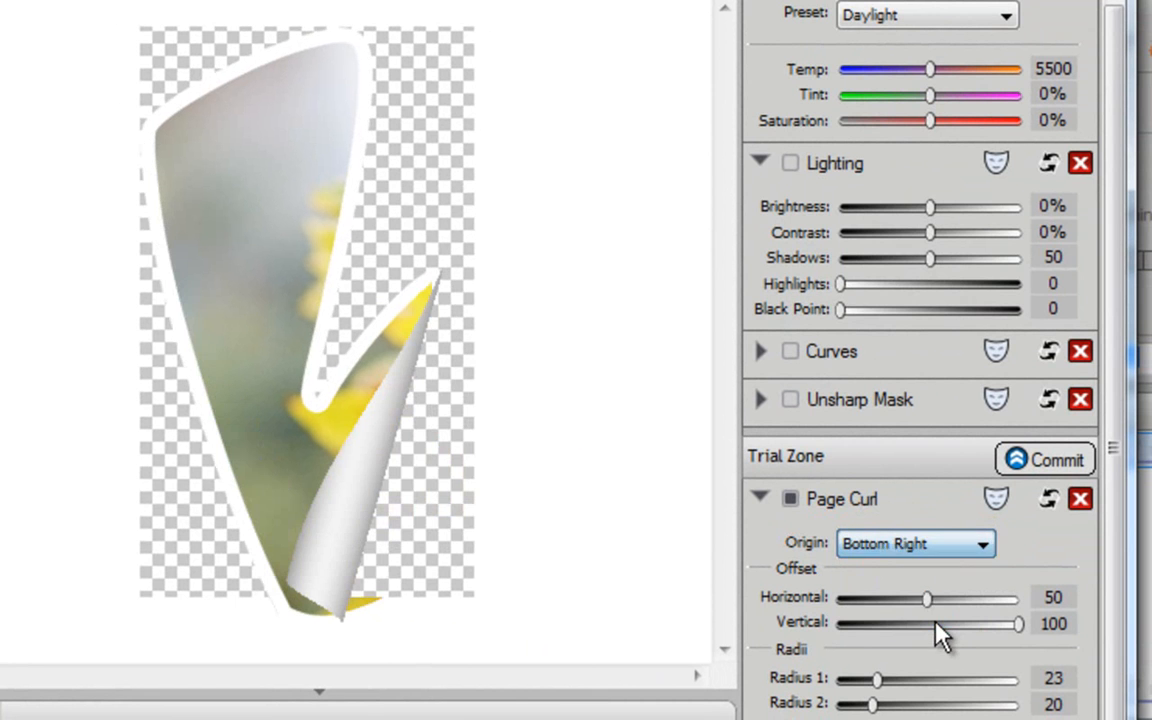
# - Set the curl origin to Bottom Left with offsets 56 and 87, and commit it
pyautogui.moveTo(927, 602)
pyautogui.mouseDown()
pyautogui.moveTo(887, 602)
pyautogui.moveTo(939, 602)
pyautogui.moveTo(929, 602)
pyautogui.mouseUp()
pyautogui.moveTo(1018, 623); pyautogui.dragTo(995, 623)
pyautogui.click(982, 545)
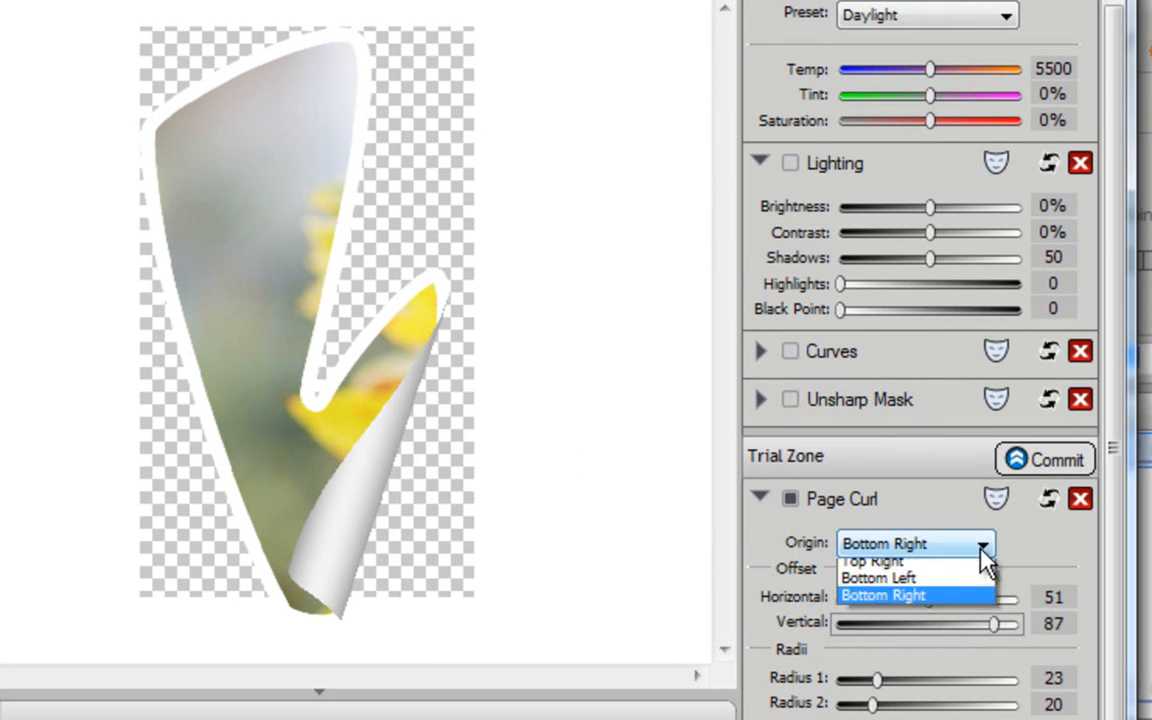
pyautogui.click(937, 603)
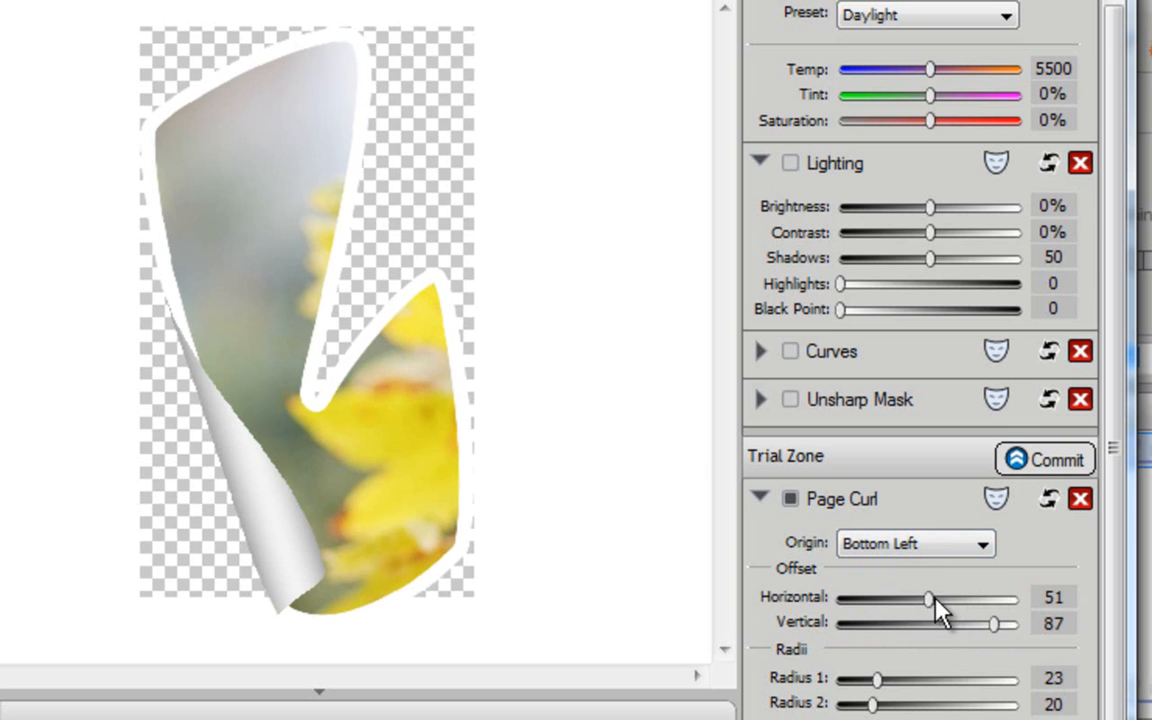
pyautogui.moveTo(931, 600)
pyautogui.mouseDown()
pyautogui.moveTo(917, 600)
pyautogui.moveTo(940, 601)
pyautogui.mouseUp()
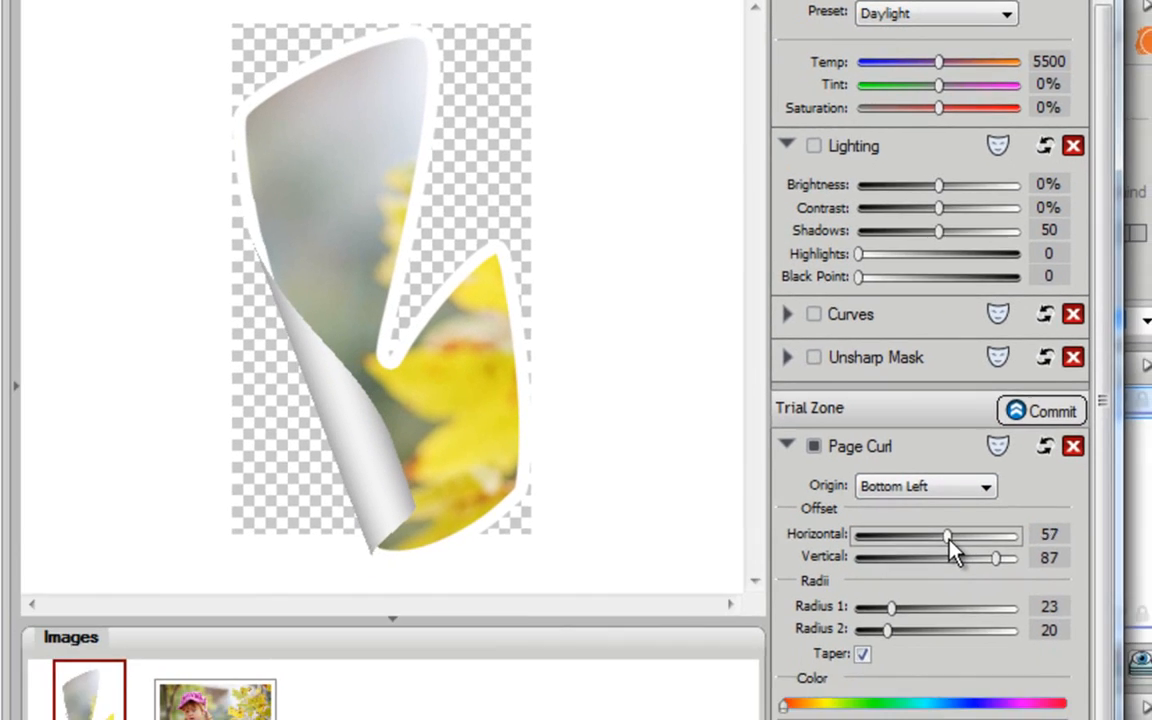
pyautogui.moveTo(948, 537); pyautogui.dragTo(946, 538)
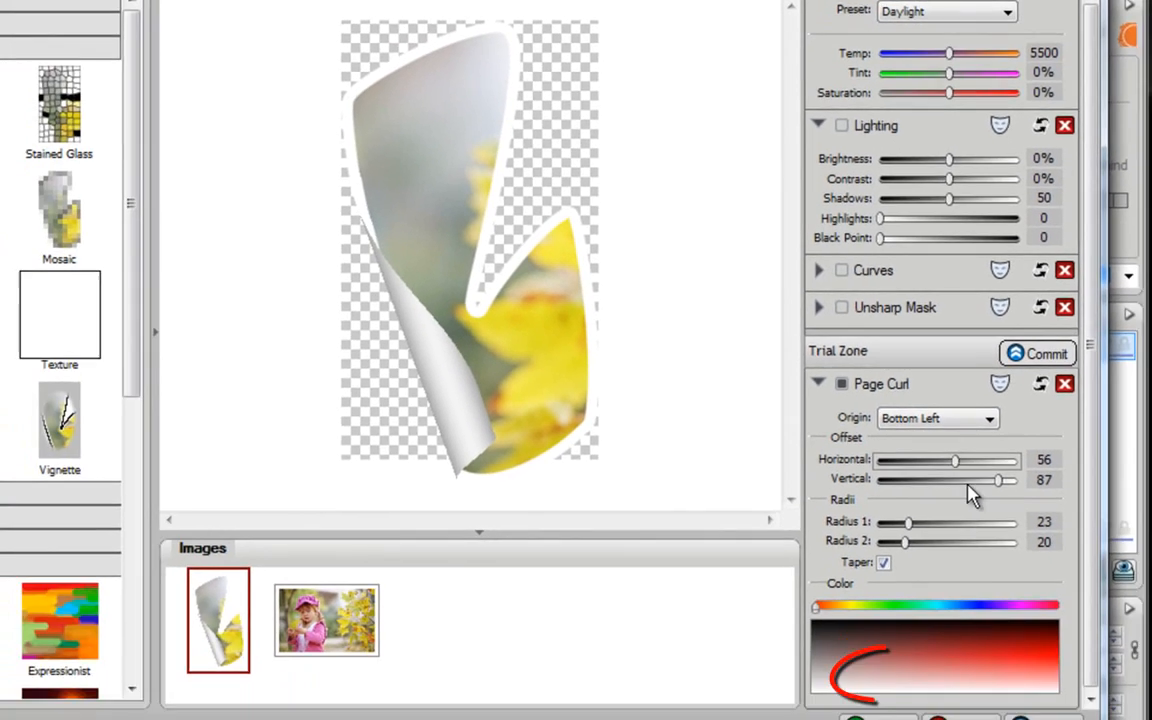
pyautogui.click(890, 678)
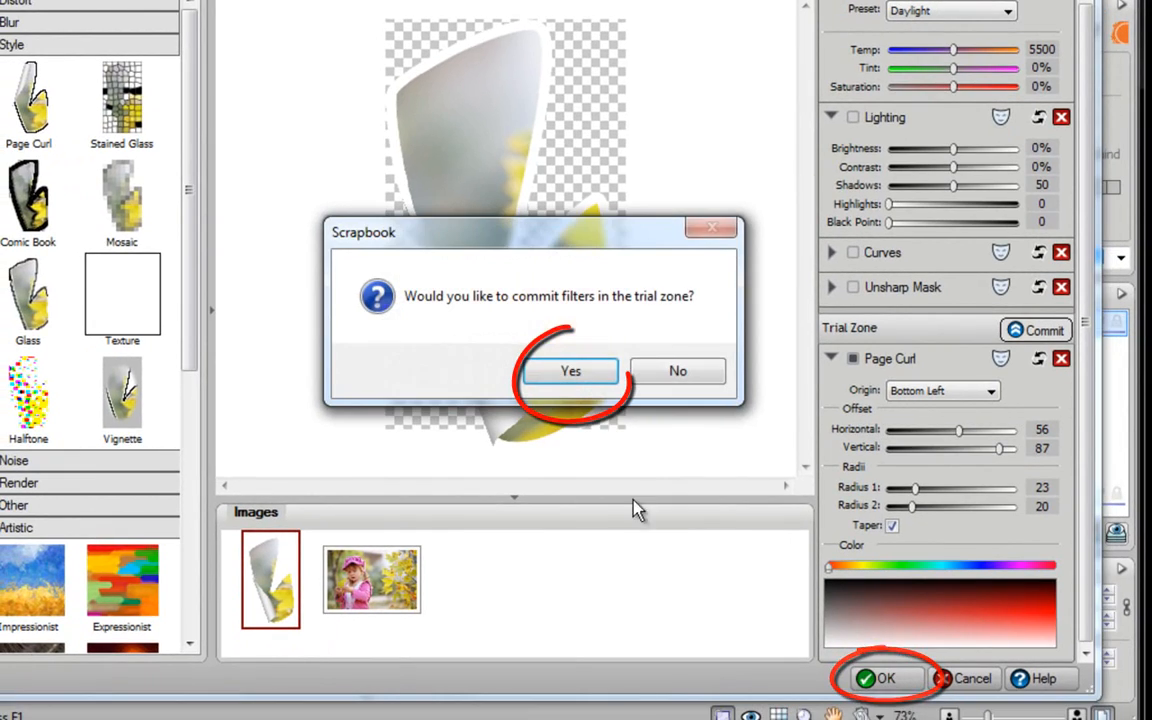
pyautogui.click(570, 376)
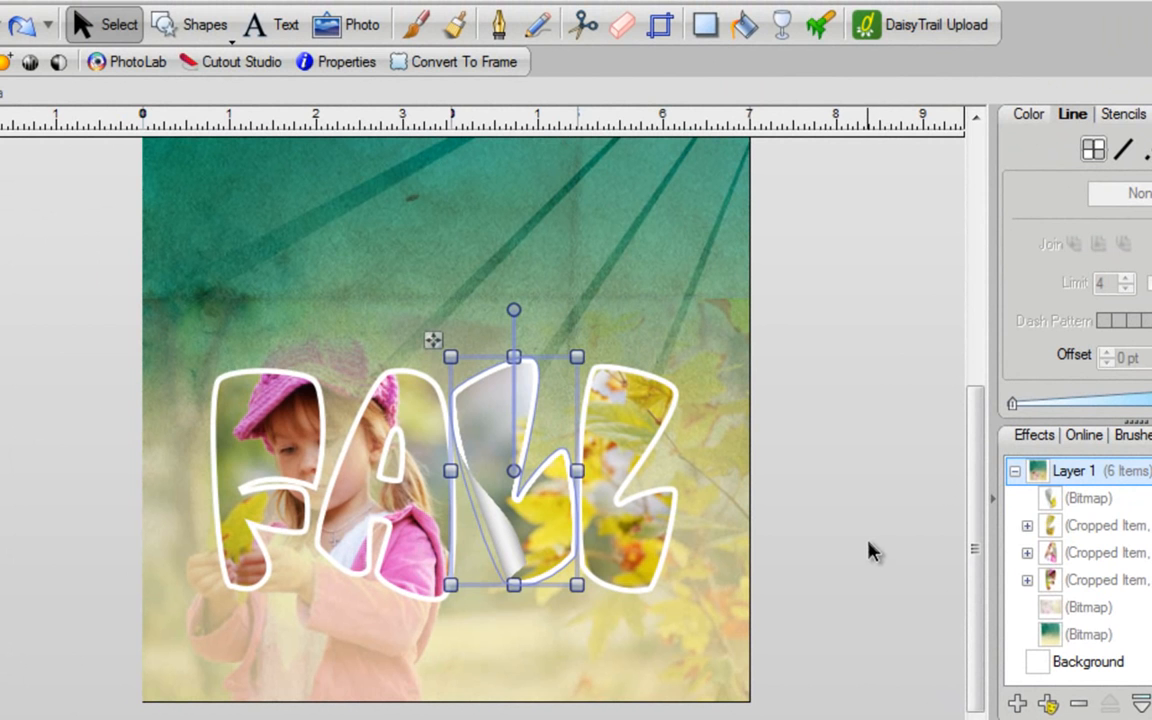
# - Deselect the curled L, then marquee-select all four FALL letters
pyautogui.click(868, 548)
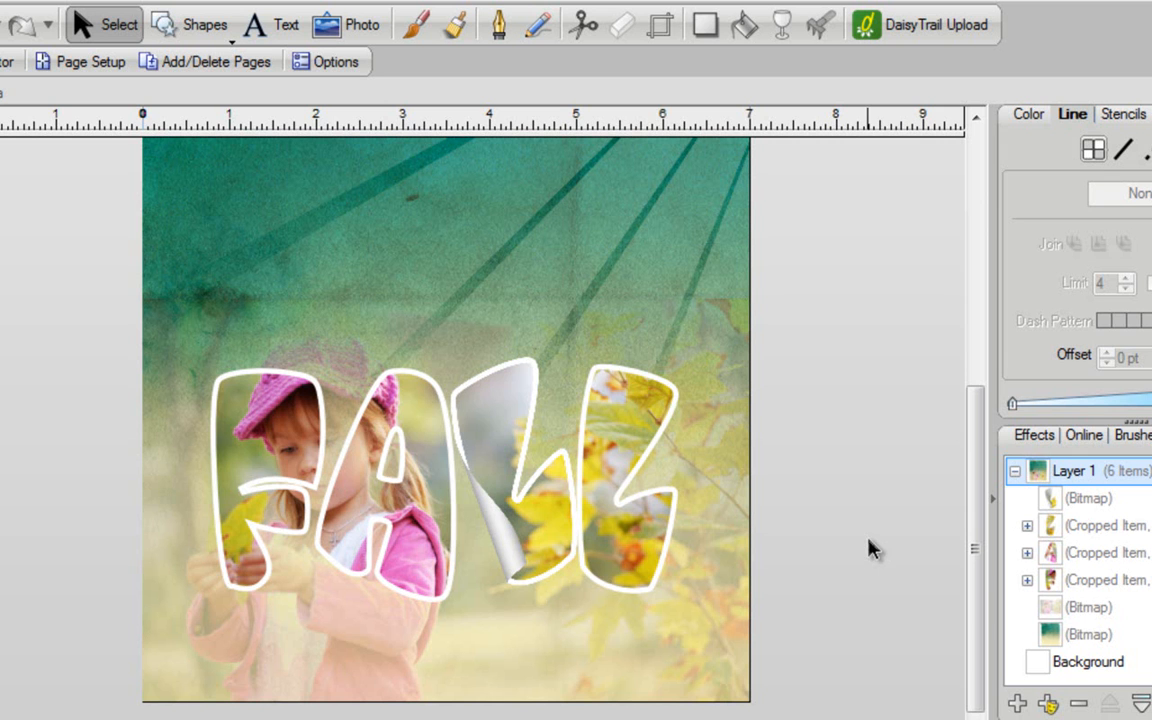
pyautogui.moveTo(38, 305); pyautogui.dragTo(843, 662)
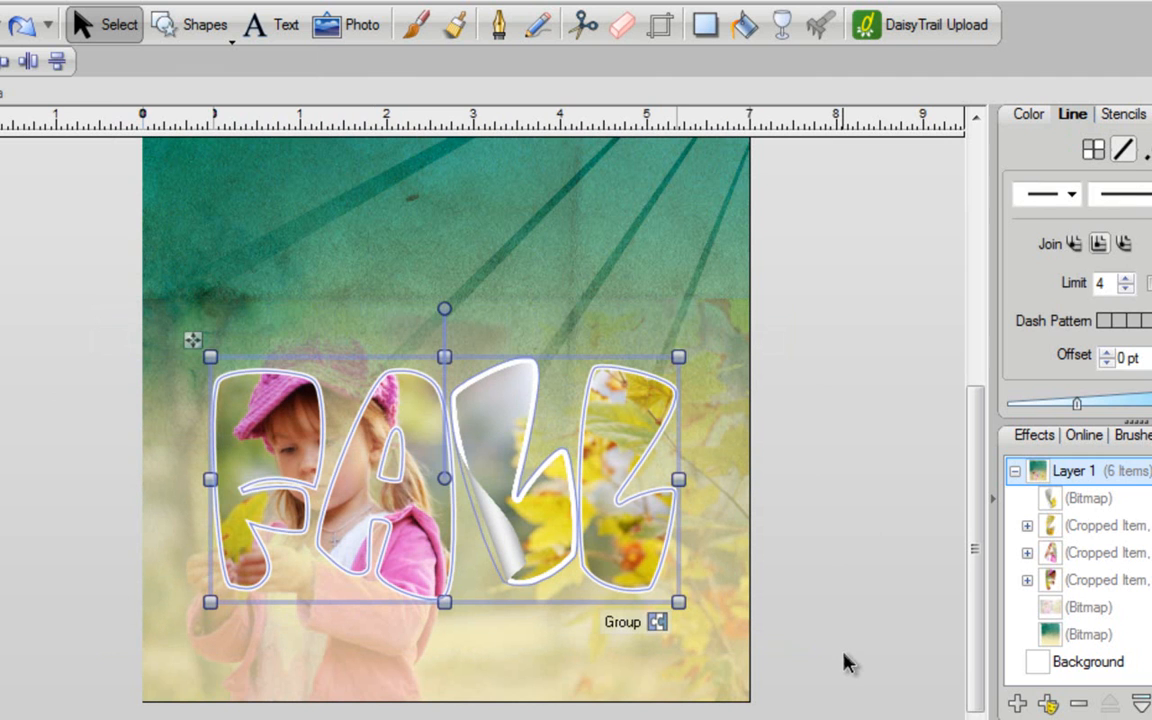
# - Cast a soft drop shadow down-right from the FALL letters, then deselect everything
pyautogui.click(705, 28)
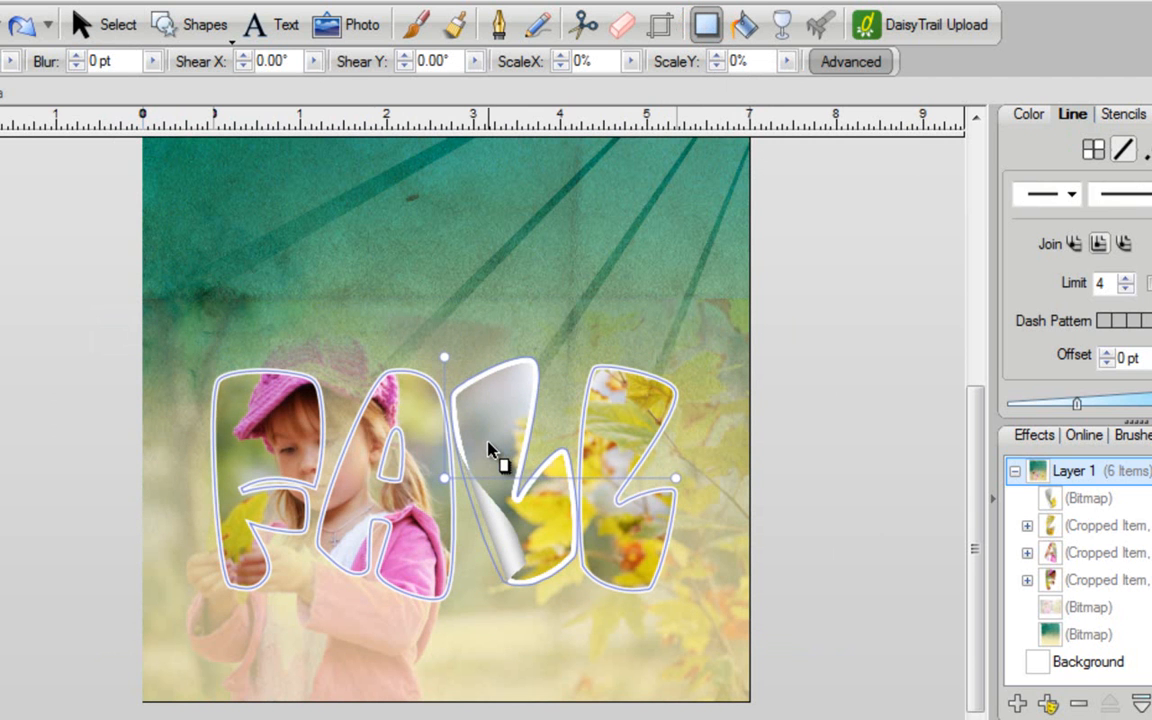
pyautogui.moveTo(497, 455); pyautogui.dragTo(505, 467)
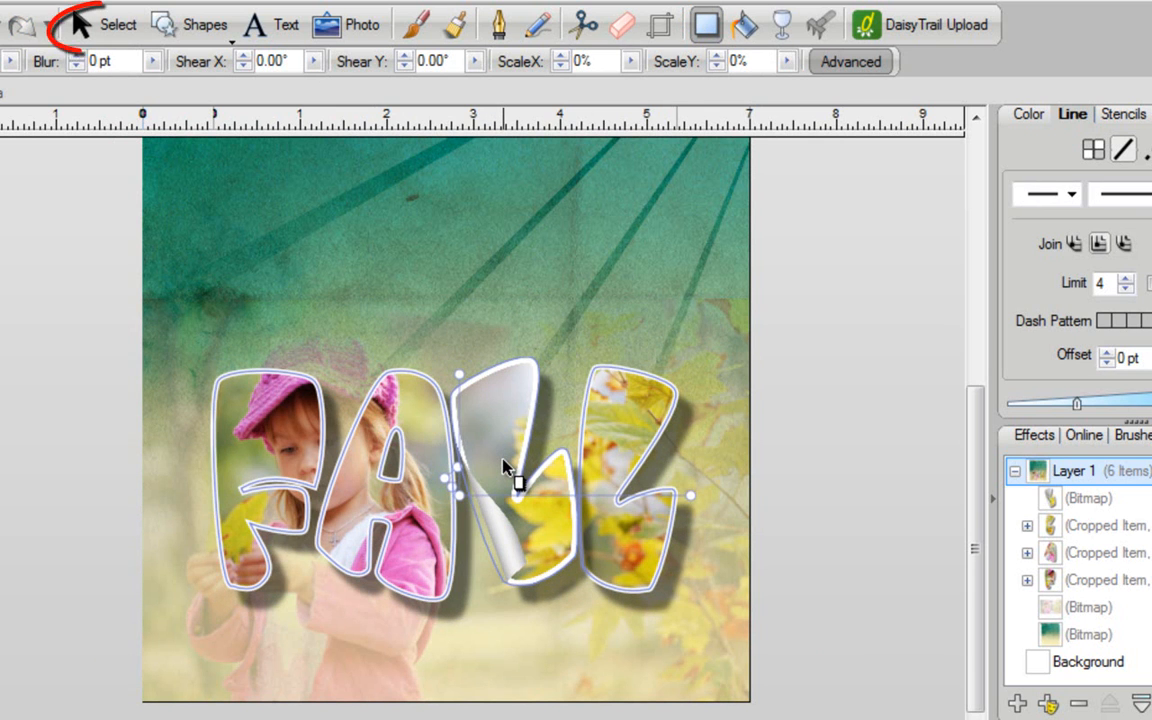
pyautogui.click(107, 25)
pyautogui.click(2, 291)
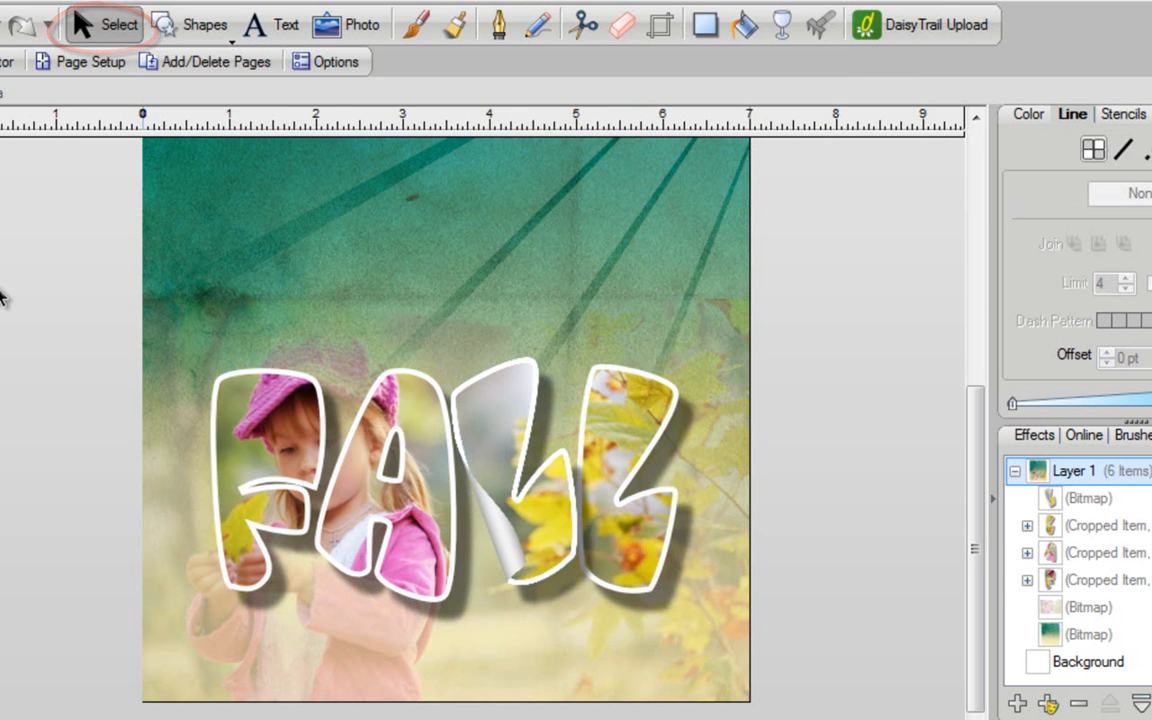